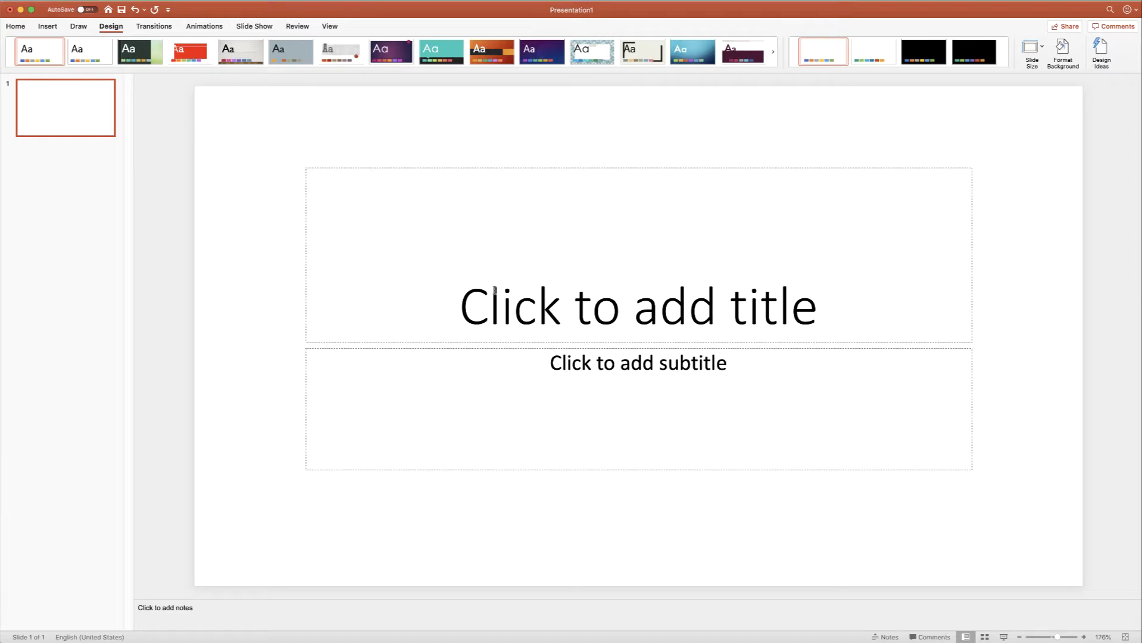
# Switch the first slide to the Title and Content layout from the Home tab's Layout menu
pyautogui.click(534, 319)
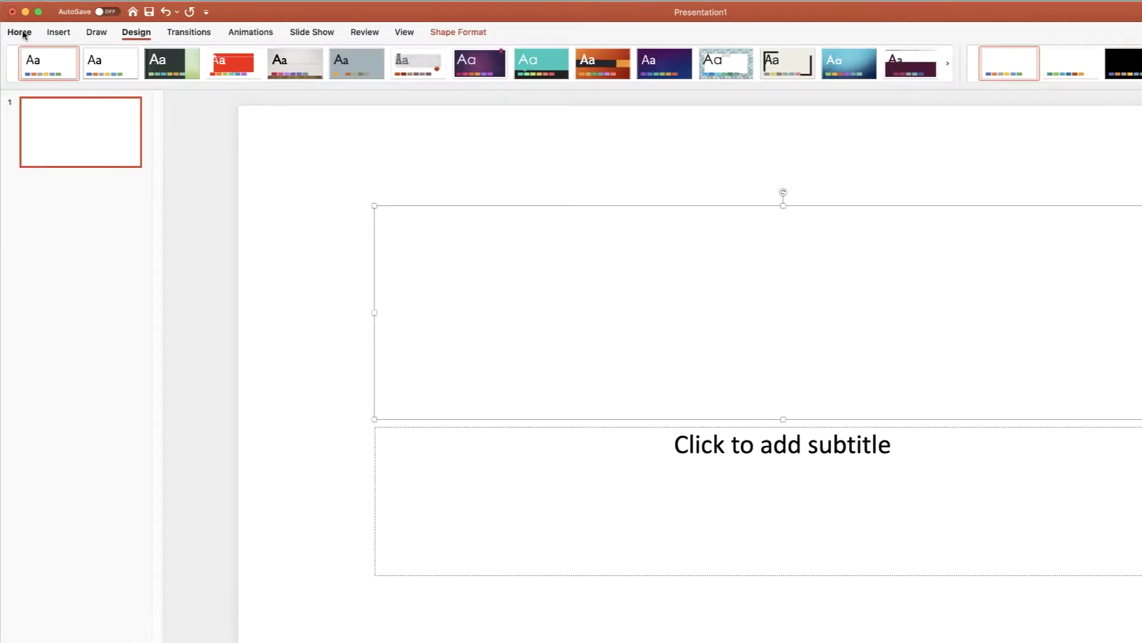
pyautogui.click(23, 34)
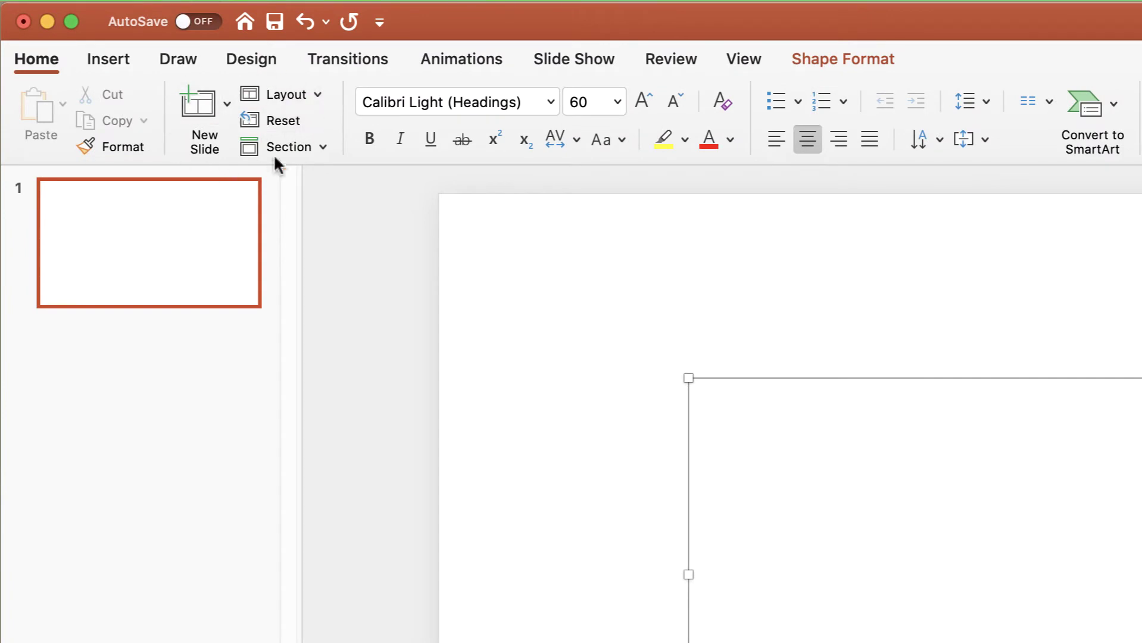
pyautogui.click(317, 94)
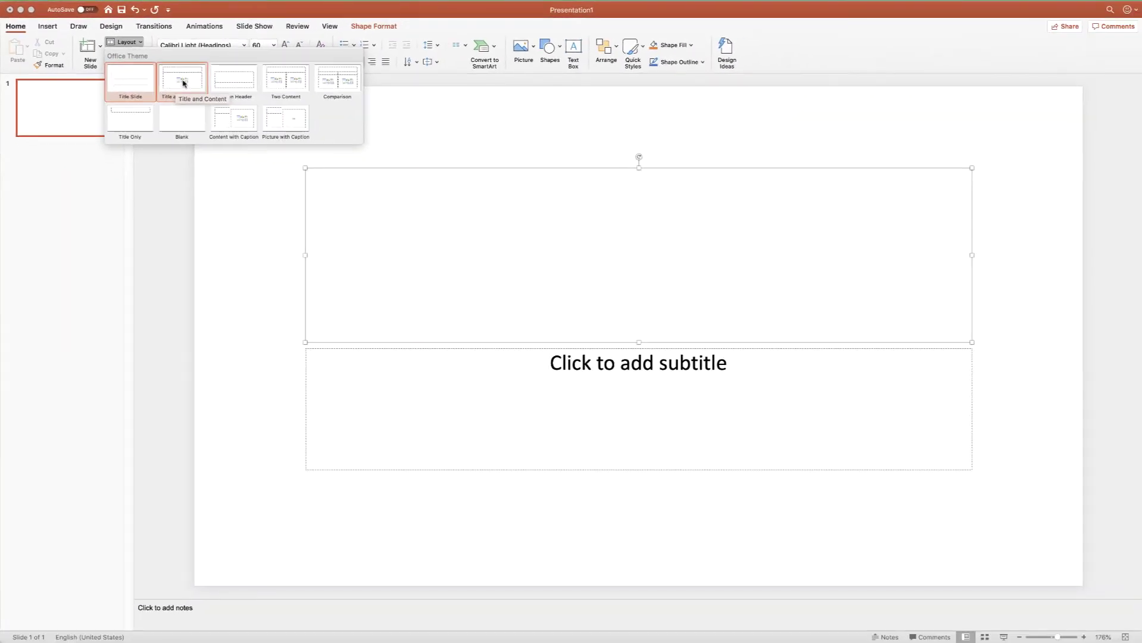
pyautogui.click(183, 83)
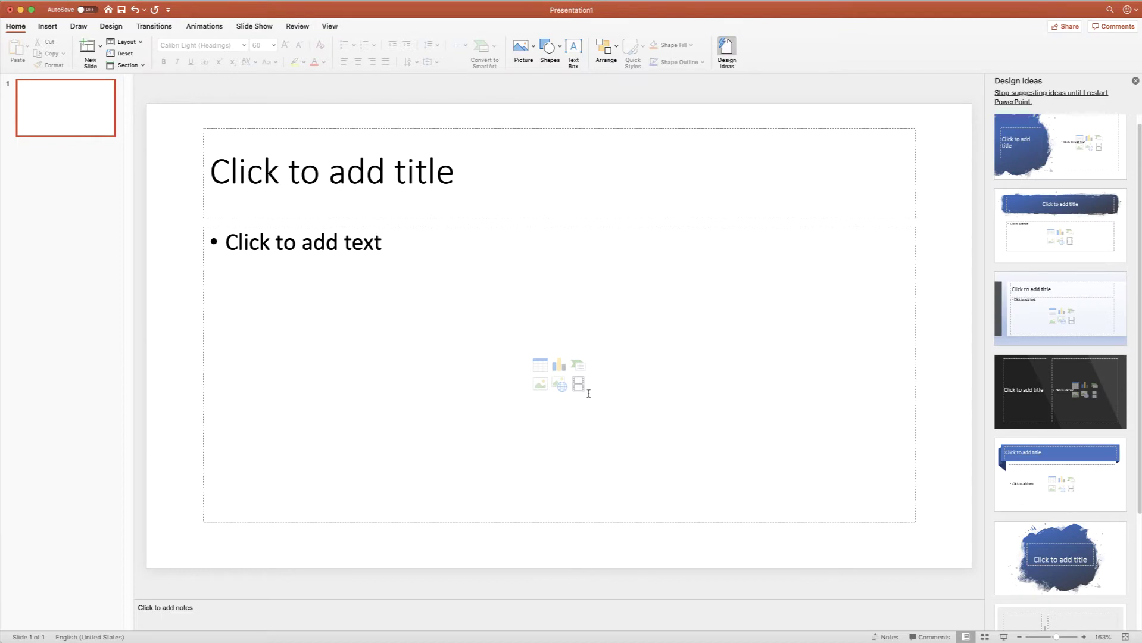
# Close the design suggestions and enter a centre-aligned slide title 'TITLE'
pyautogui.click(1136, 82)
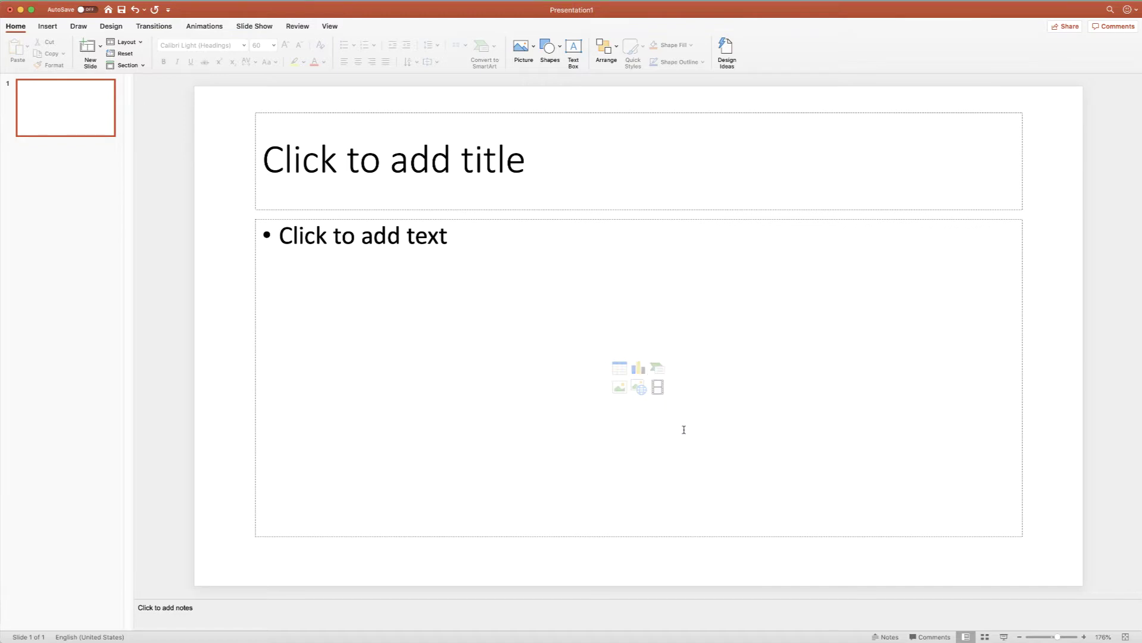
pyautogui.click(528, 166)
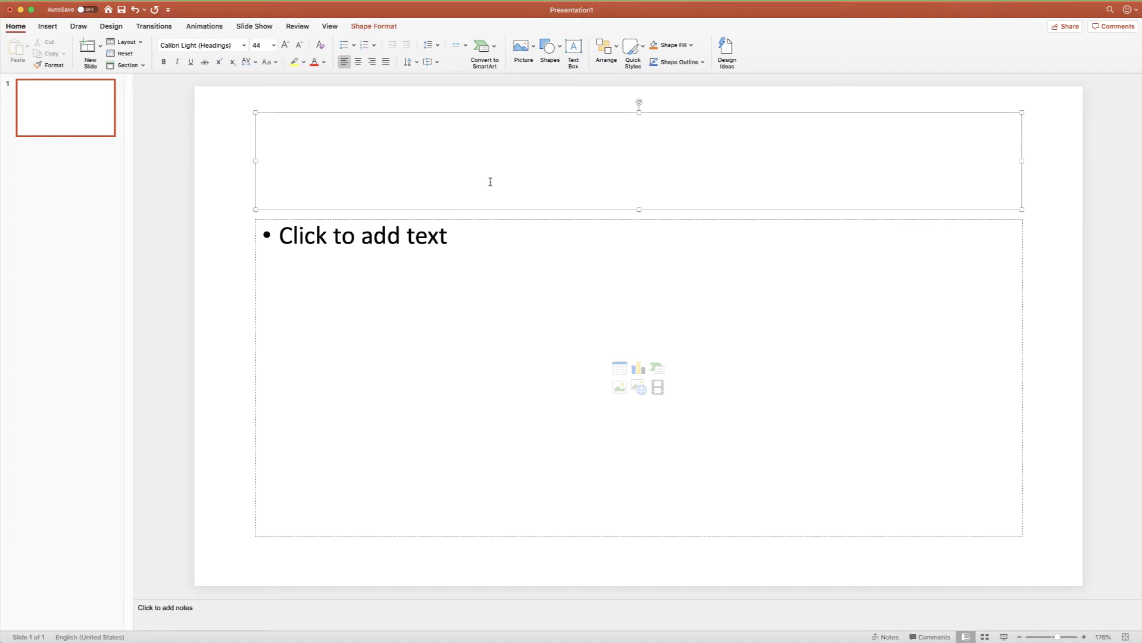
pyautogui.write('TITKE')
pyautogui.press('BackSpace')
pyautogui.press('BackSpace')
pyautogui.write('LE')
pyautogui.click(358, 61)
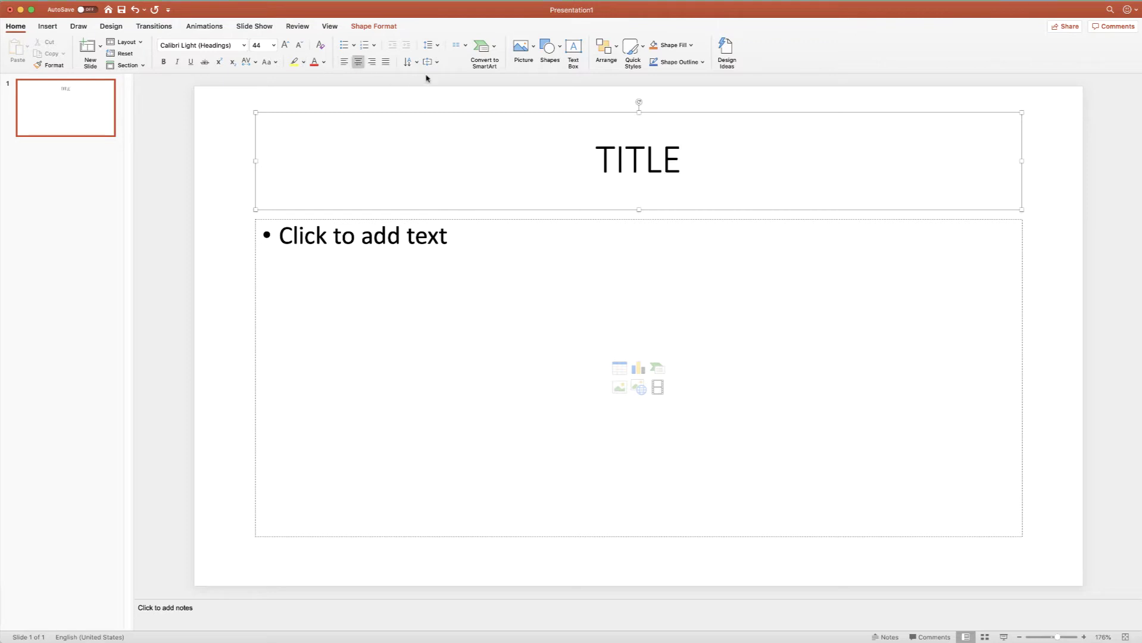
# Insert the video file Poster in Word.mp4 through the content placeholder's video icon
pyautogui.click(658, 389)
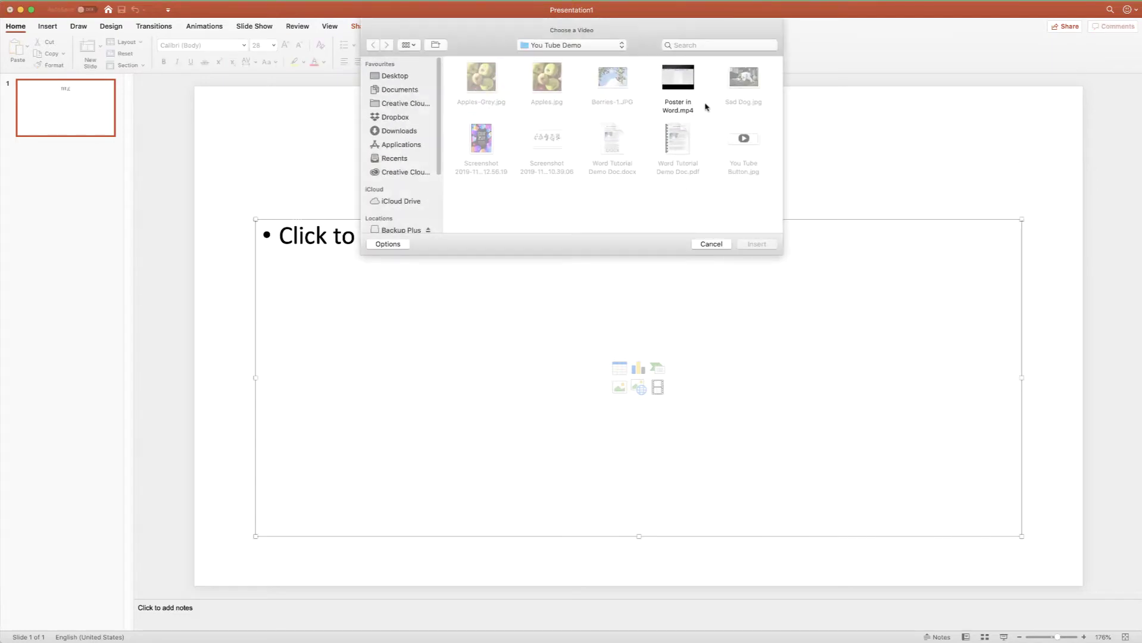
pyautogui.click(668, 89)
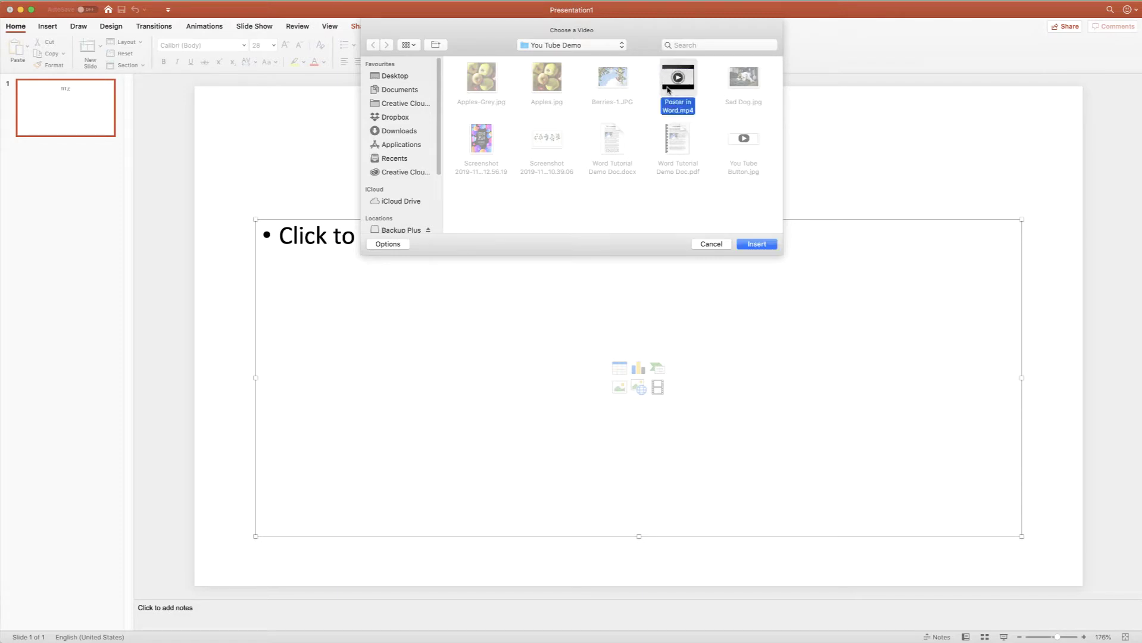
pyautogui.click(755, 245)
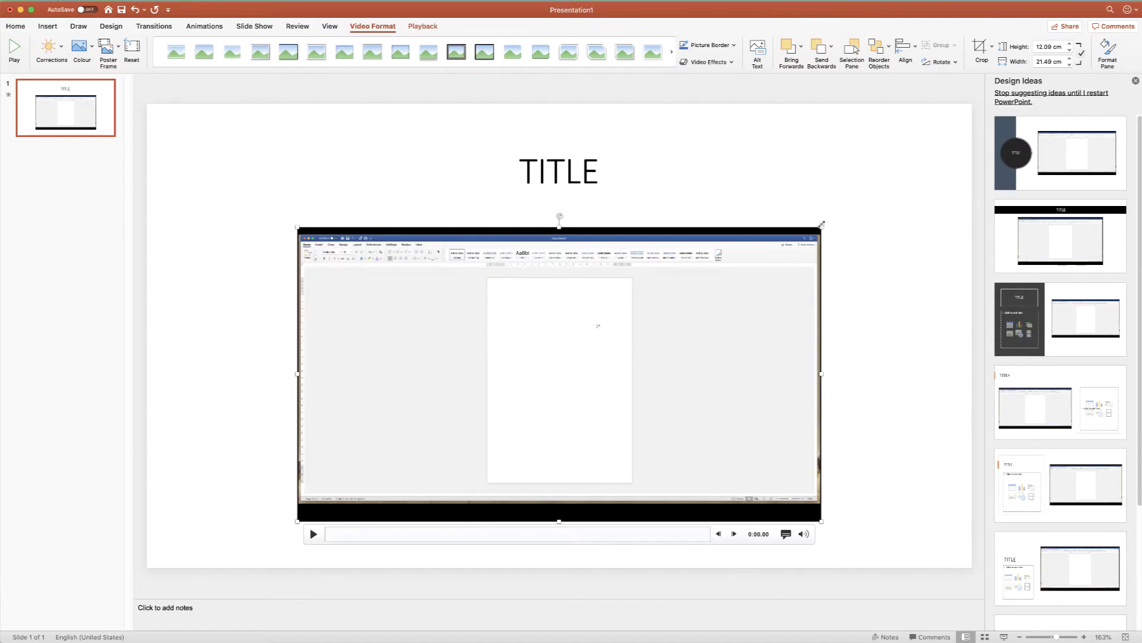
# Resize and reposition the video to fill the slide at about 33 × 18.56 cm
pyautogui.moveTo(821, 227); pyautogui.dragTo(966, 145)
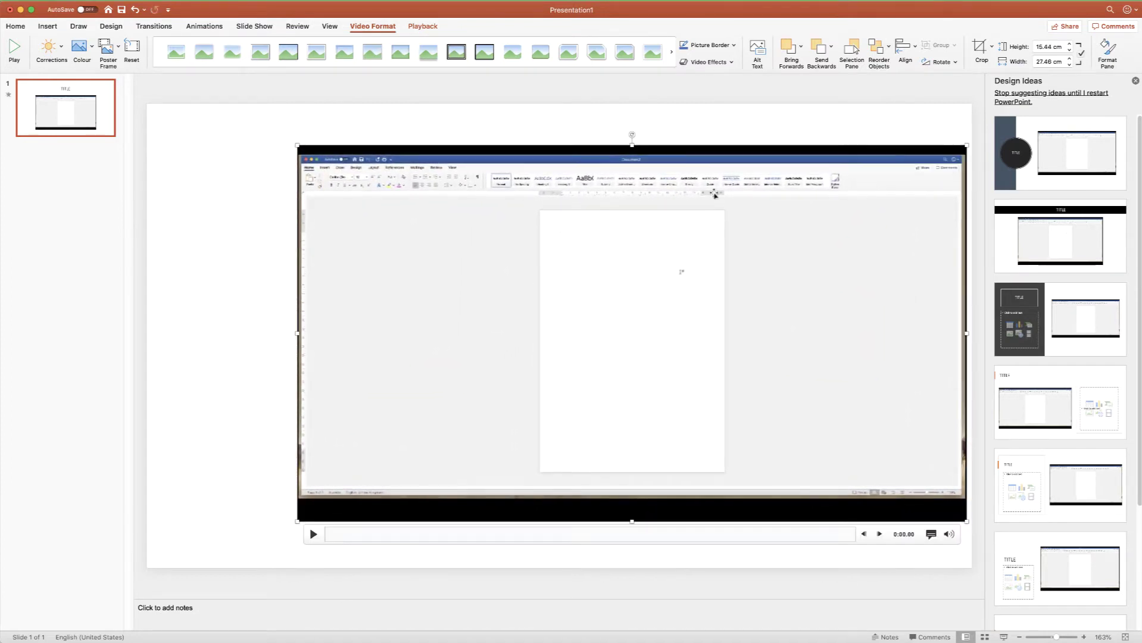
pyautogui.moveTo(297, 144); pyautogui.dragTo(240, 113)
pyautogui.moveTo(371, 119); pyautogui.dragTo(283, 115)
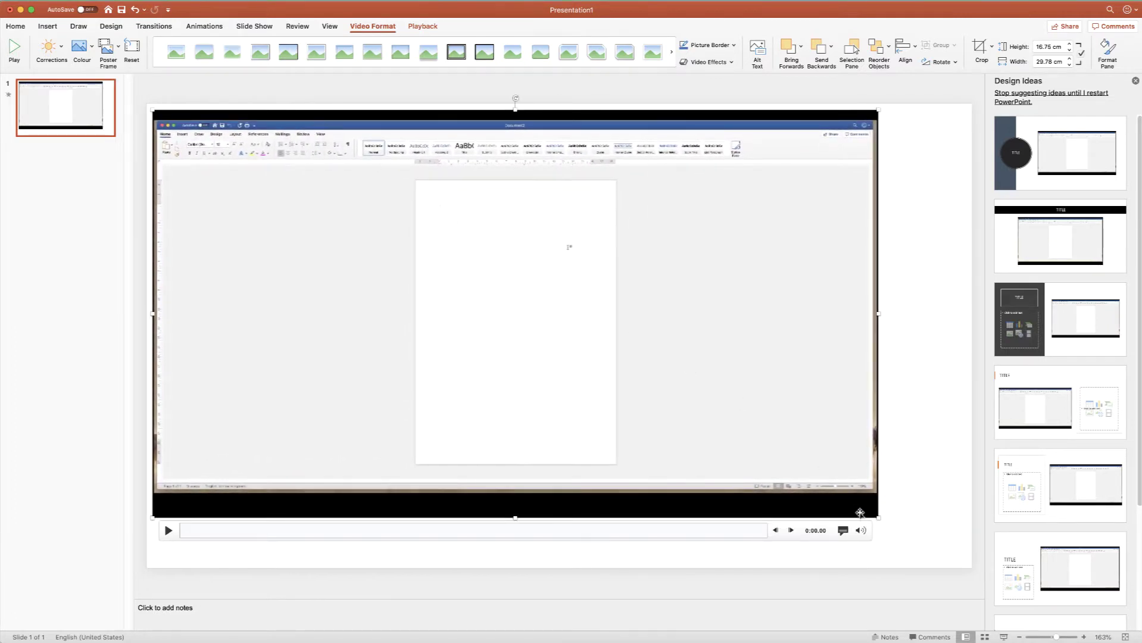
pyautogui.moveTo(878, 519); pyautogui.dragTo(958, 549)
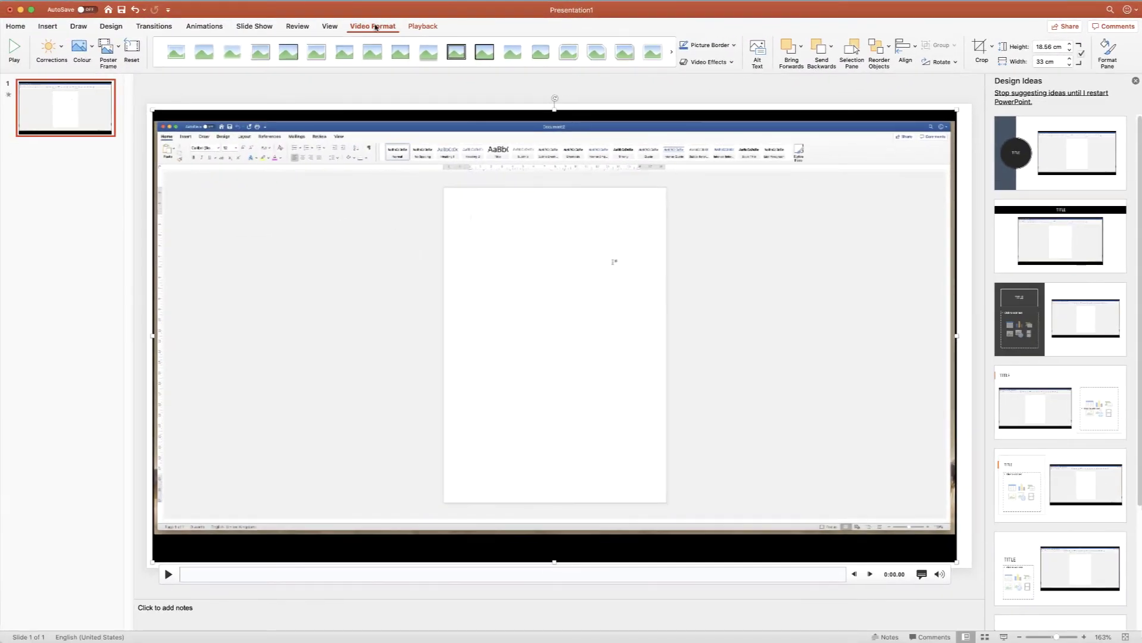
# Crop the video's top, bottom and sides down to 32.59 × 16.83 cm
pyautogui.click(431, 91)
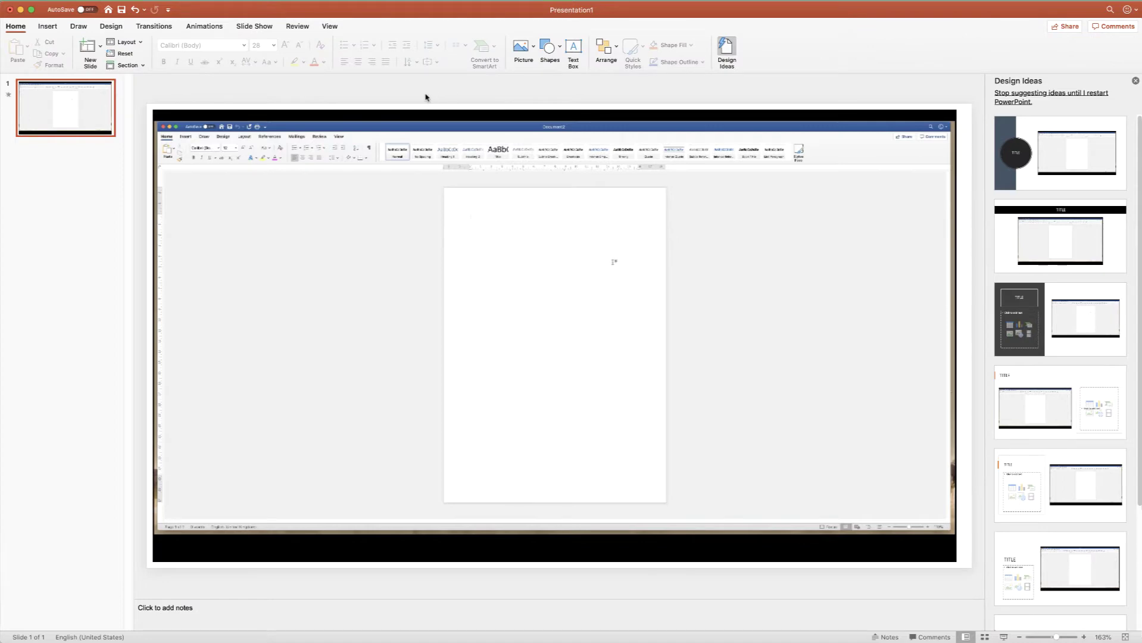
pyautogui.moveTo(281, 267)
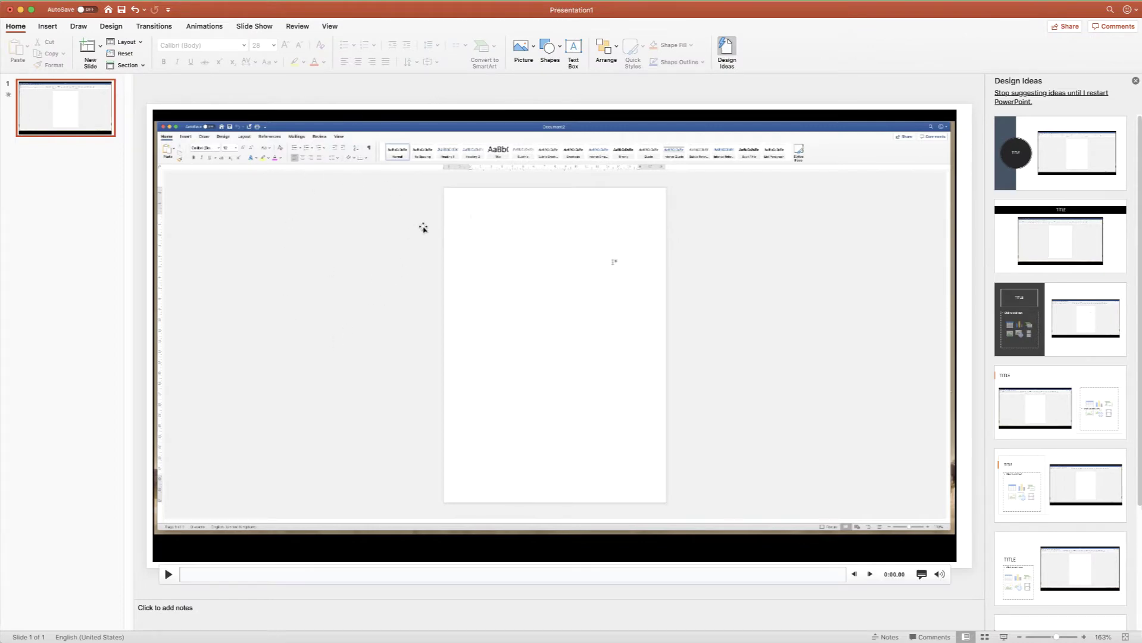
pyautogui.click(385, 229)
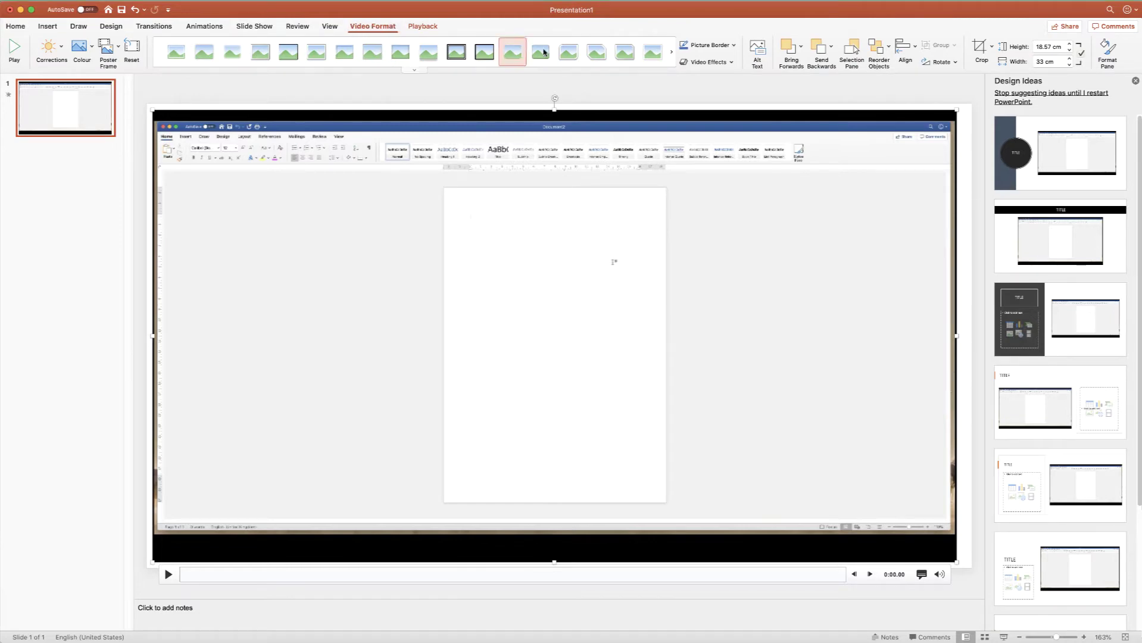
pyautogui.click(992, 47)
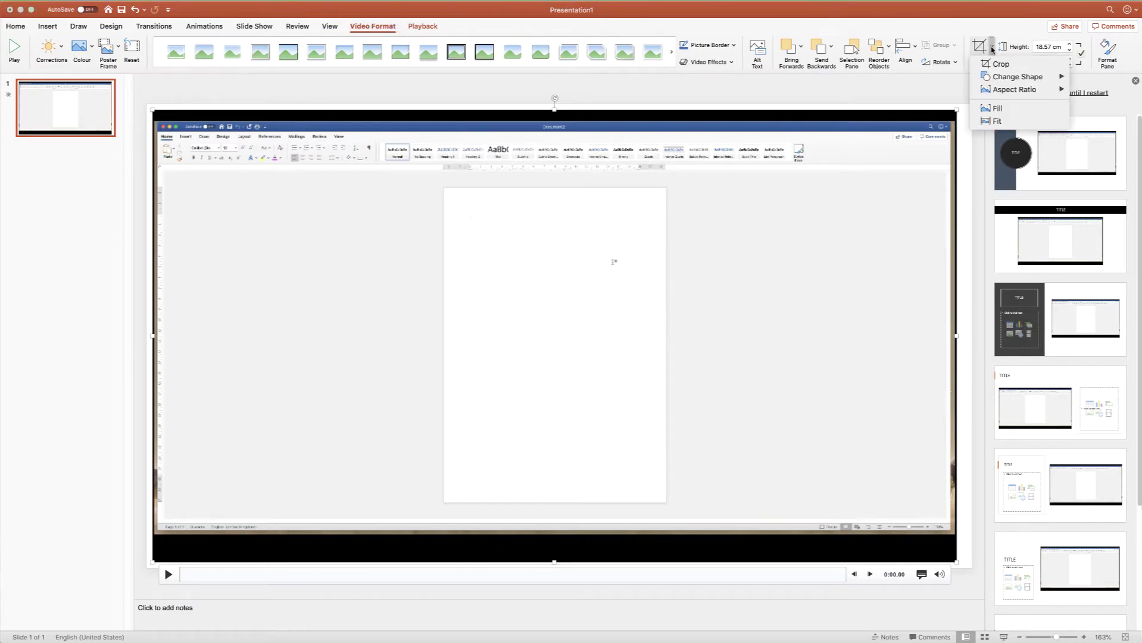
pyautogui.click(1001, 63)
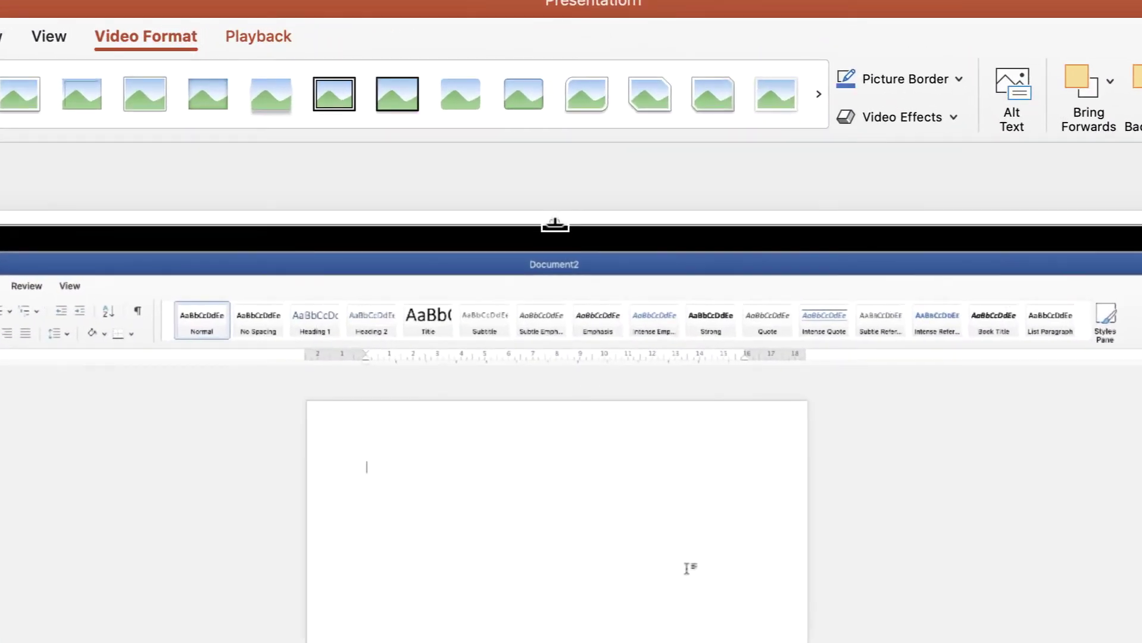
pyautogui.moveTo(555, 227); pyautogui.dragTo(555, 243)
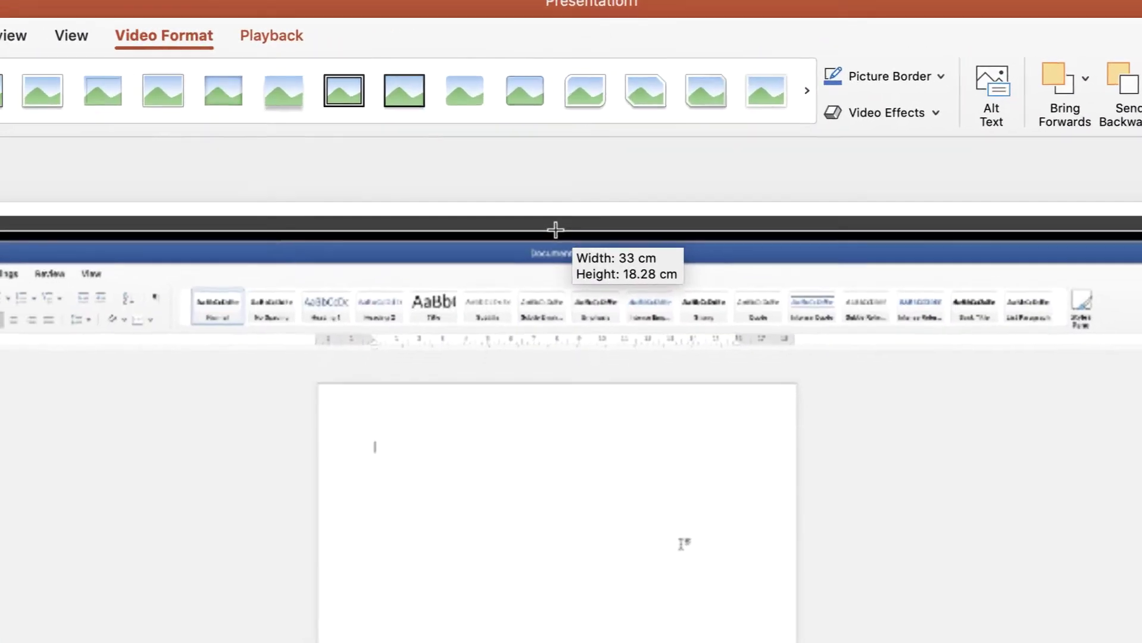
pyautogui.moveTo(556, 140); pyautogui.dragTo(555, 145)
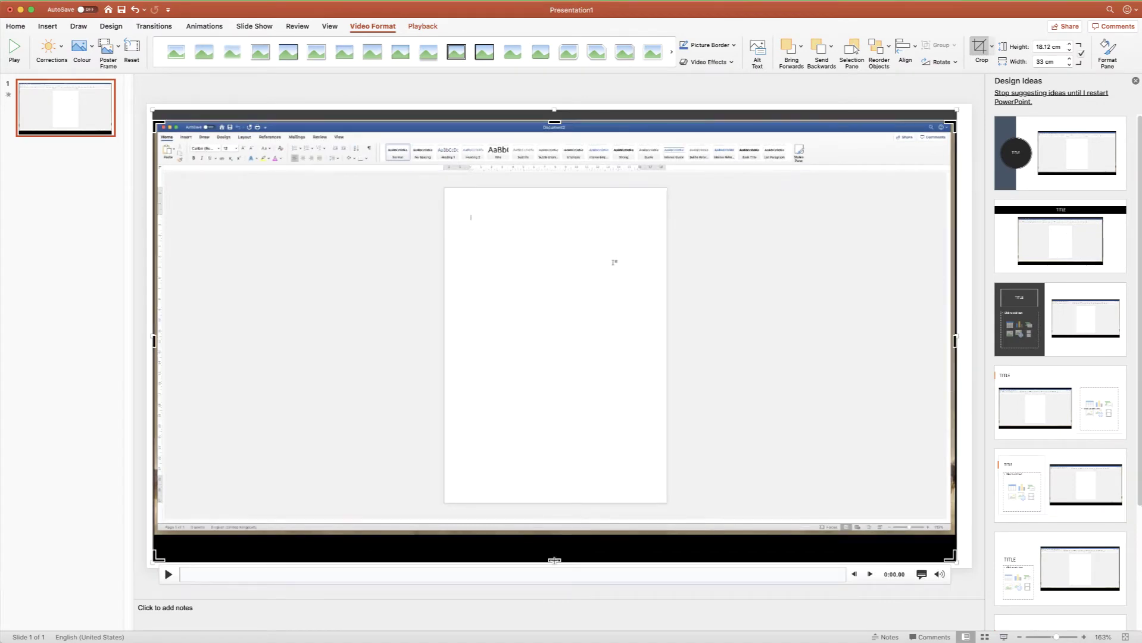
pyautogui.moveTo(554, 561); pyautogui.dragTo(554, 530)
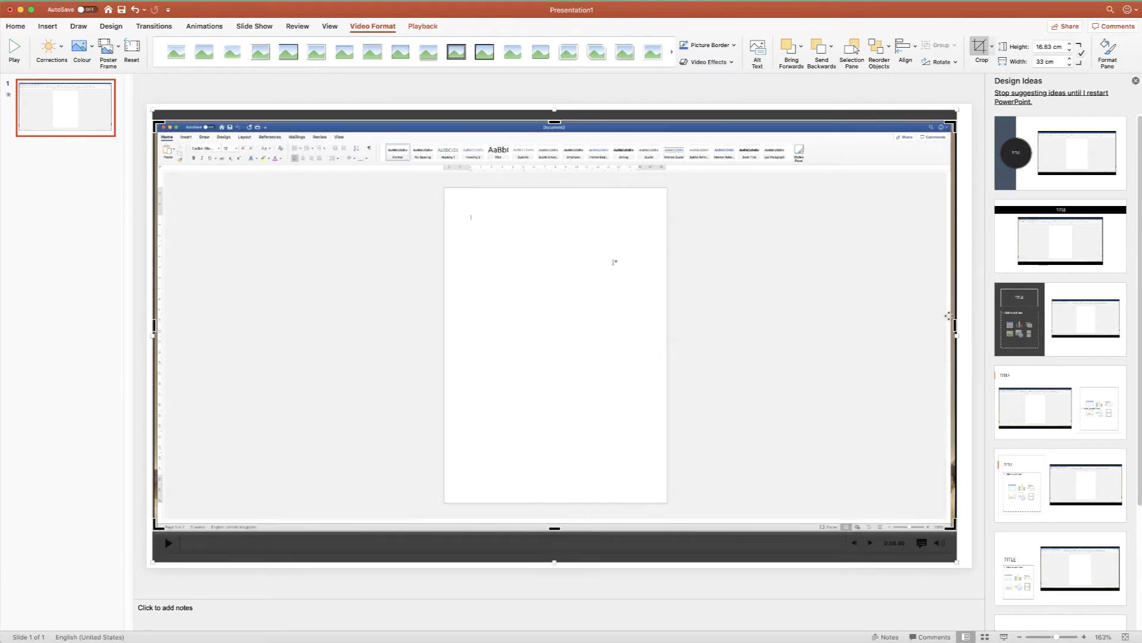
pyautogui.moveTo(955, 324); pyautogui.dragTo(949, 325)
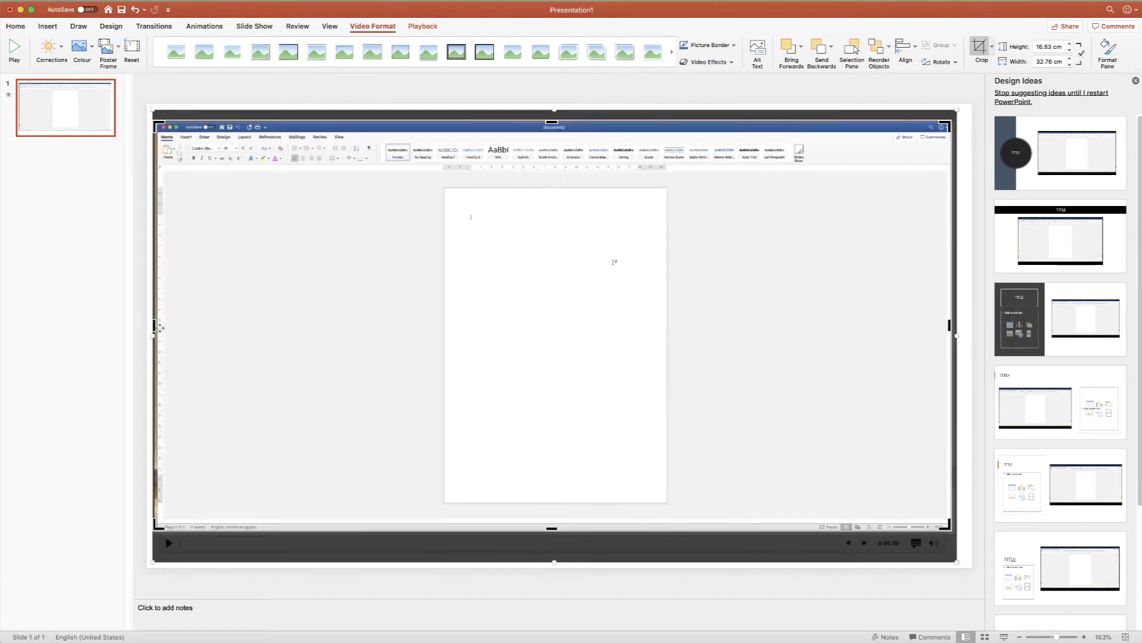
pyautogui.moveTo(154, 326); pyautogui.dragTo(156, 325)
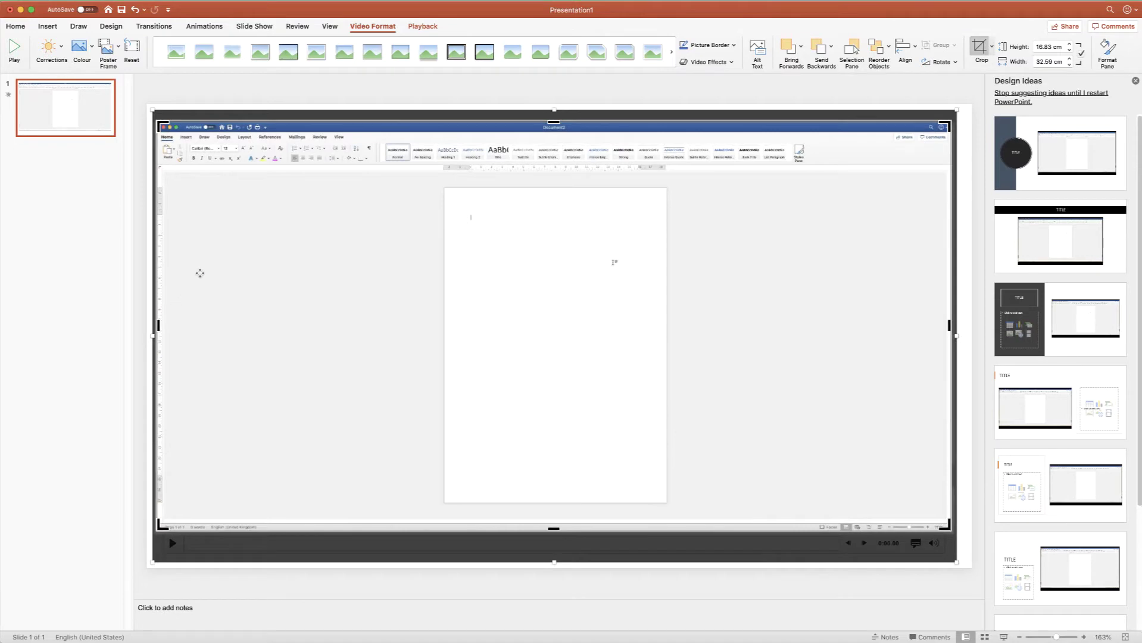
pyautogui.click(980, 46)
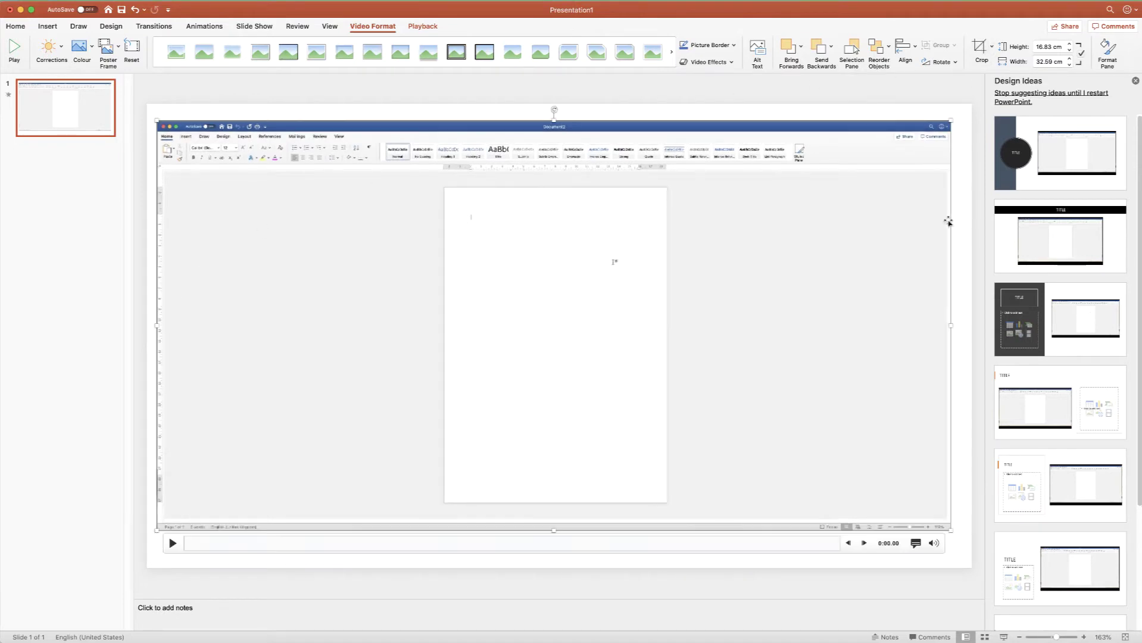
# Nudge the cropped video slightly down so it sits centred on the slide
pyautogui.moveTo(594, 127)
pyautogui.mouseDown()
pyautogui.moveTo(594, 137)
pyautogui.moveTo(600, 130)
pyautogui.mouseUp()
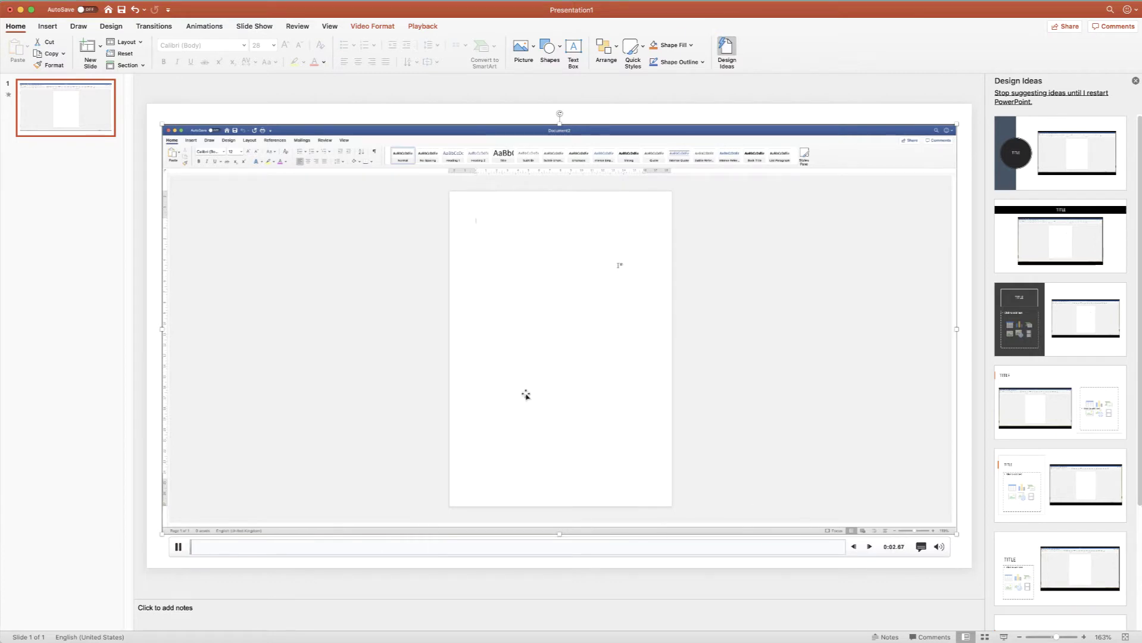
# Pause the video at 8:29.46 and add a new slide with the Title Slide layout
pyautogui.click(436, 547)
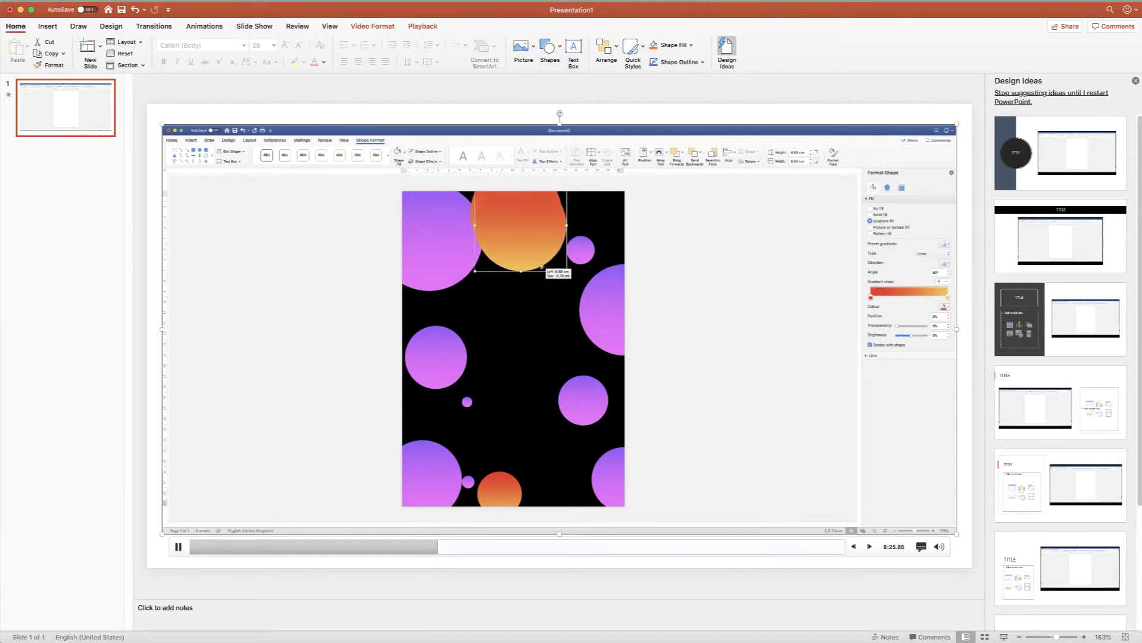
pyautogui.click(178, 547)
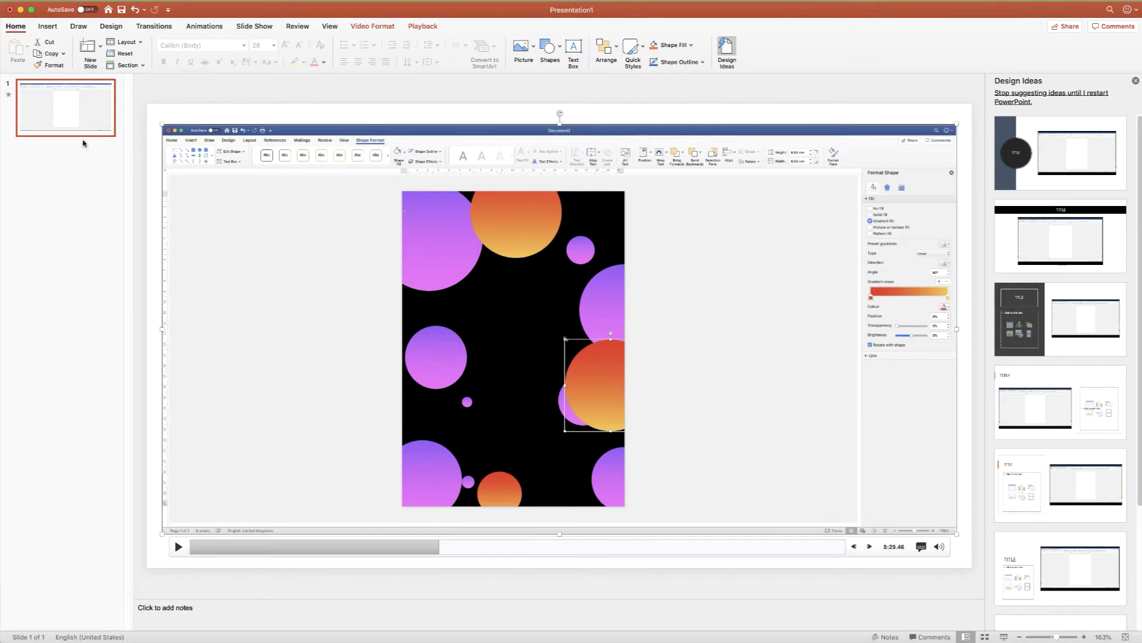
pyautogui.click(100, 49)
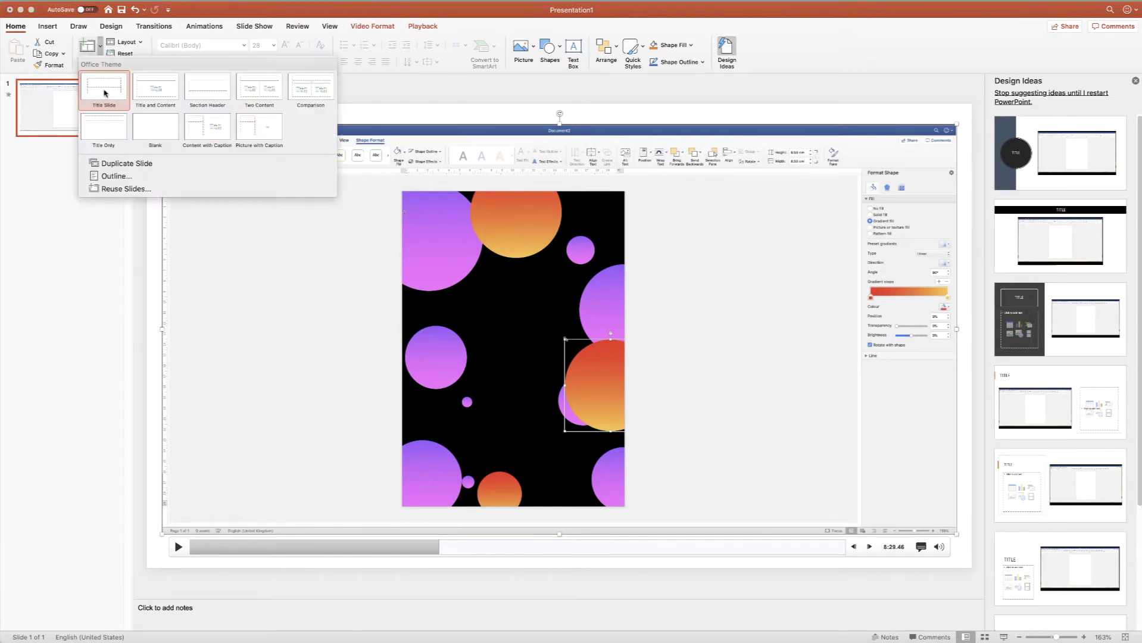
pyautogui.click(102, 89)
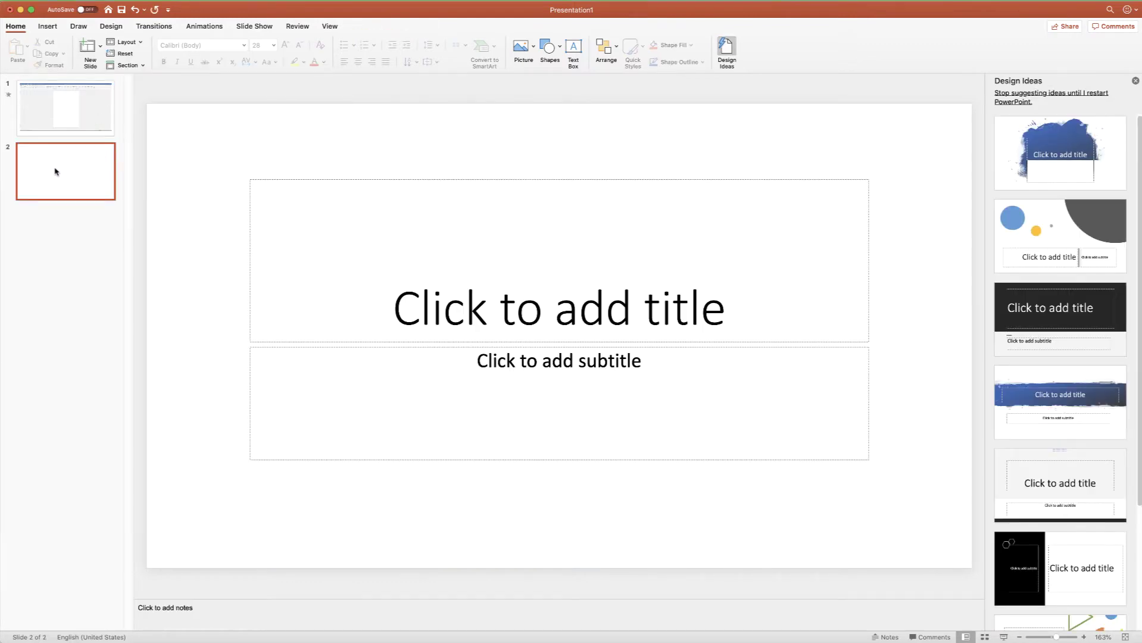
# Move the new title slide to the start of the deck and title it 'Front Cover'
pyautogui.moveTo(55, 171); pyautogui.dragTo(56, 84)
pyautogui.click(855, 310)
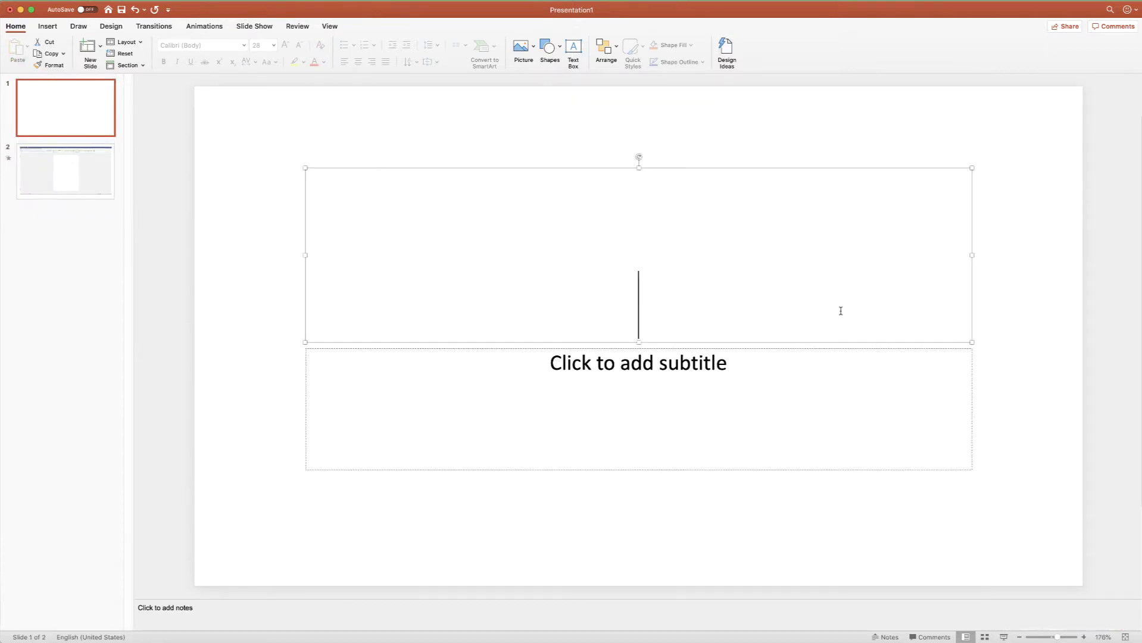
pyautogui.write('Fro')
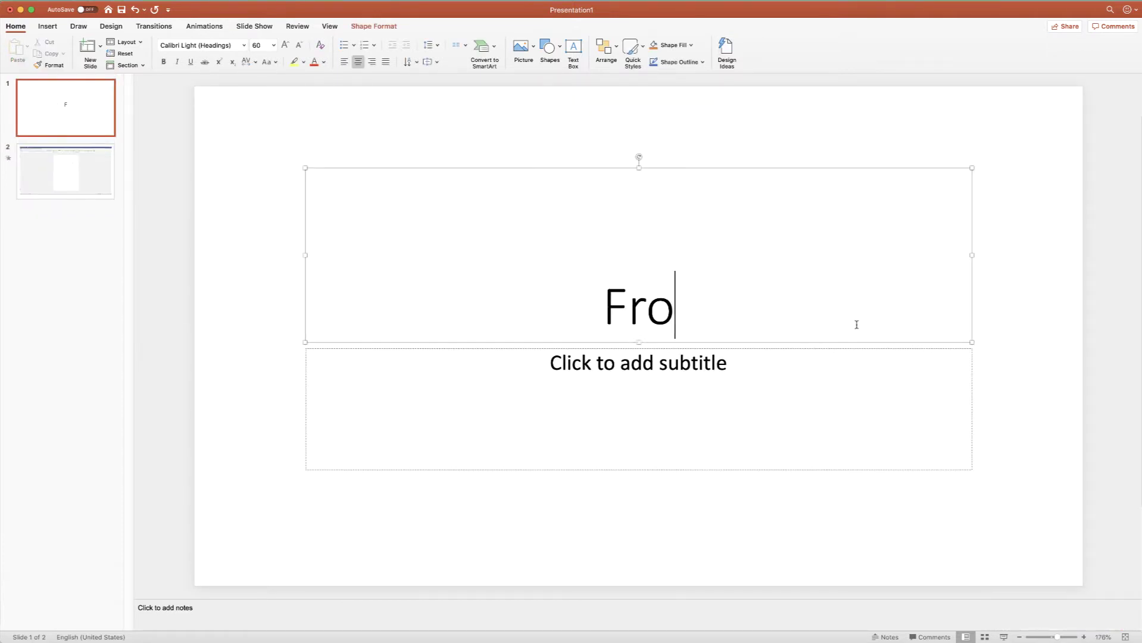
pyautogui.write('nt Cover')
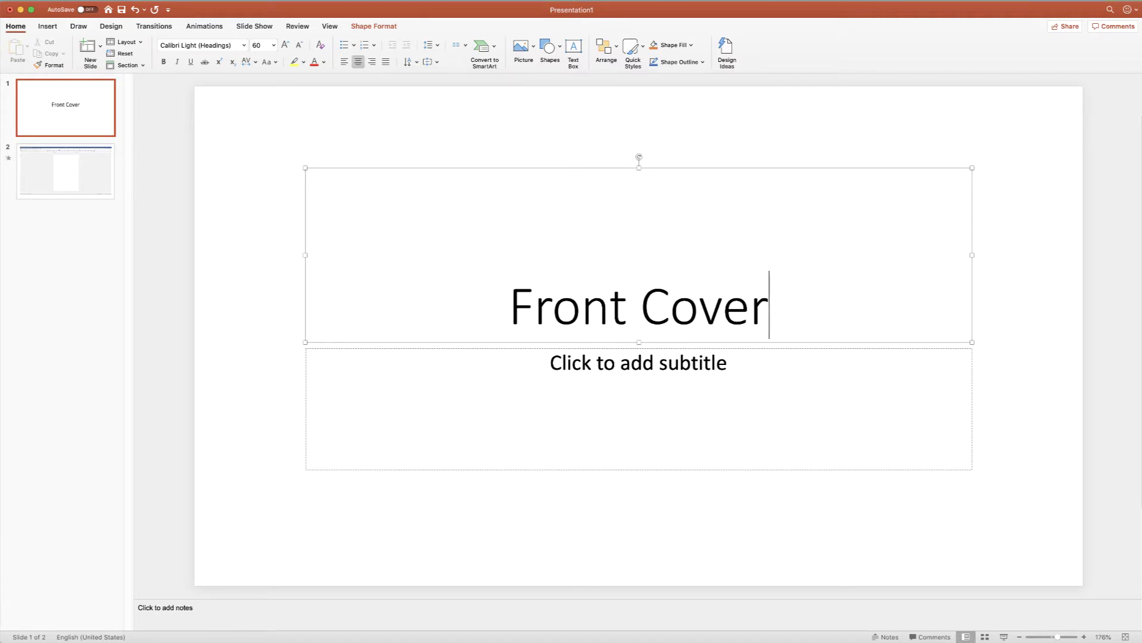
# Run the slideshow from the Front Cover, playing the video and skipping to about 8:45
pyautogui.click(1005, 637)
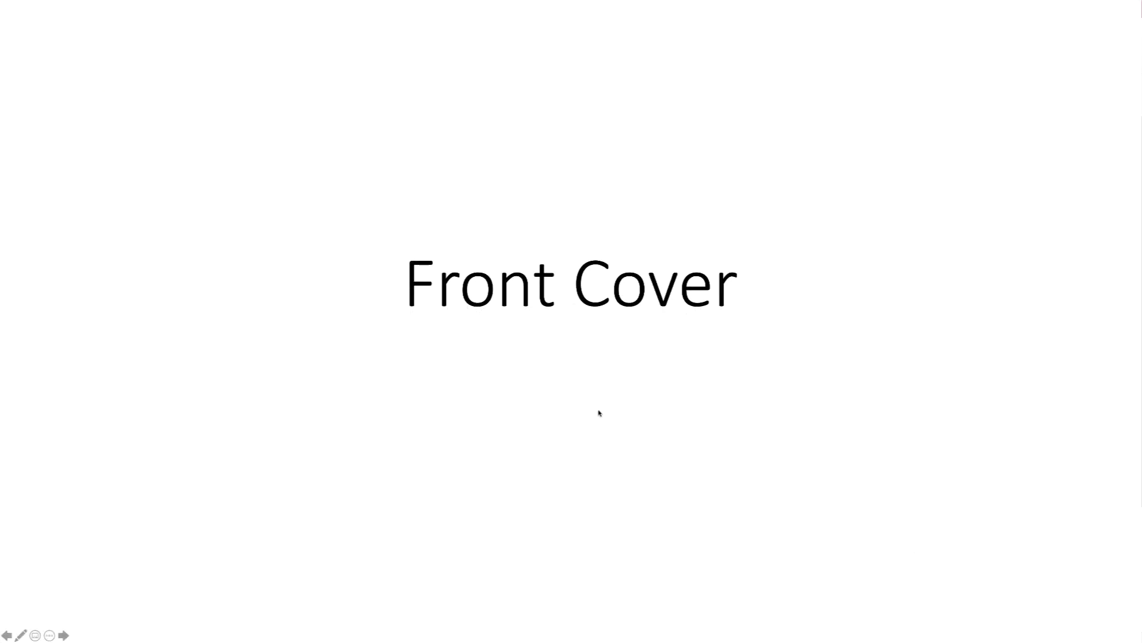
pyautogui.click(599, 413)
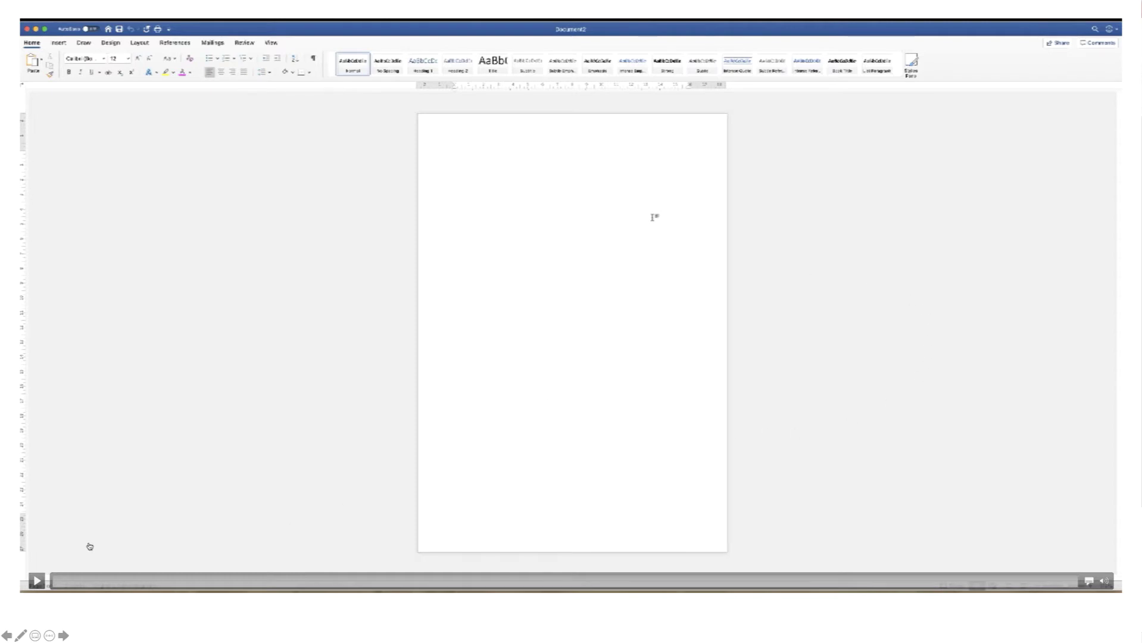
pyautogui.click(37, 582)
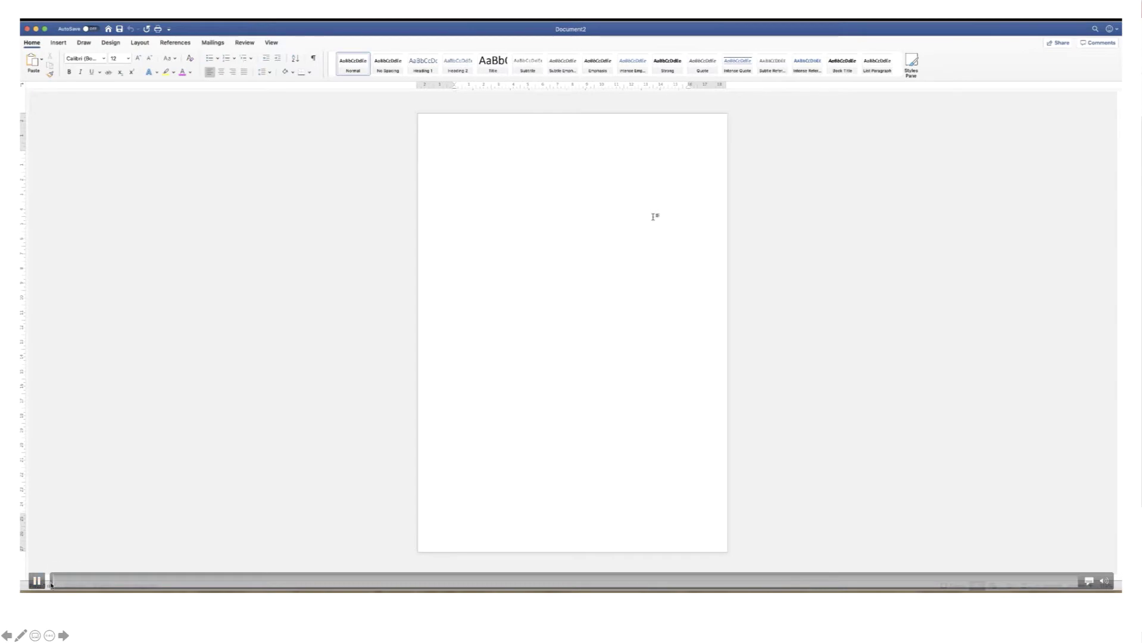
pyautogui.click(455, 583)
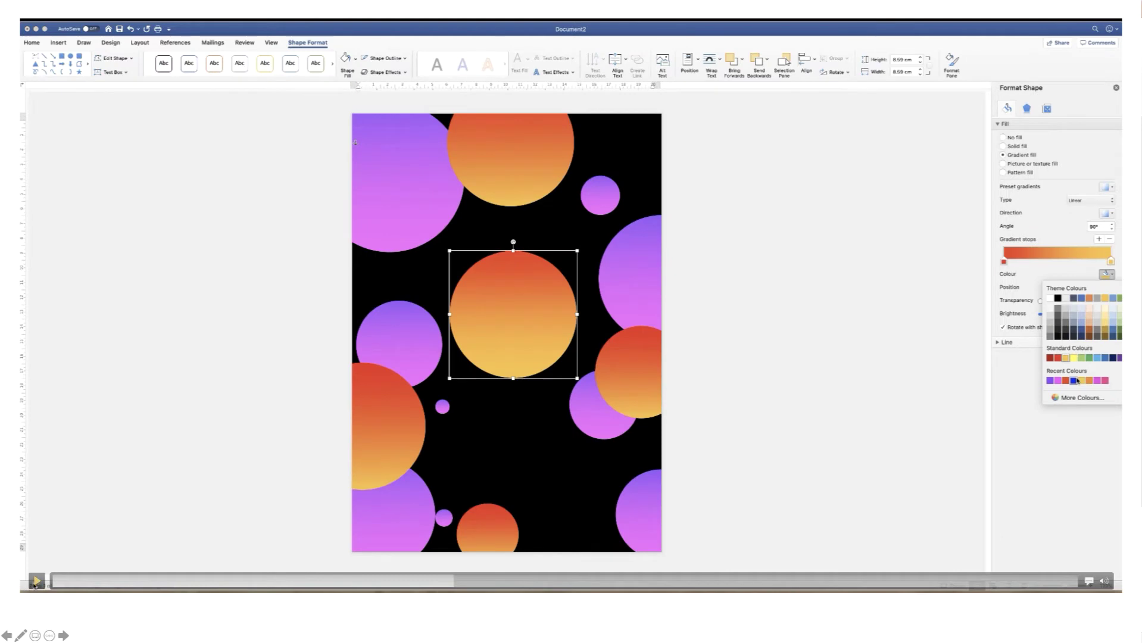
pyautogui.click(36, 582)
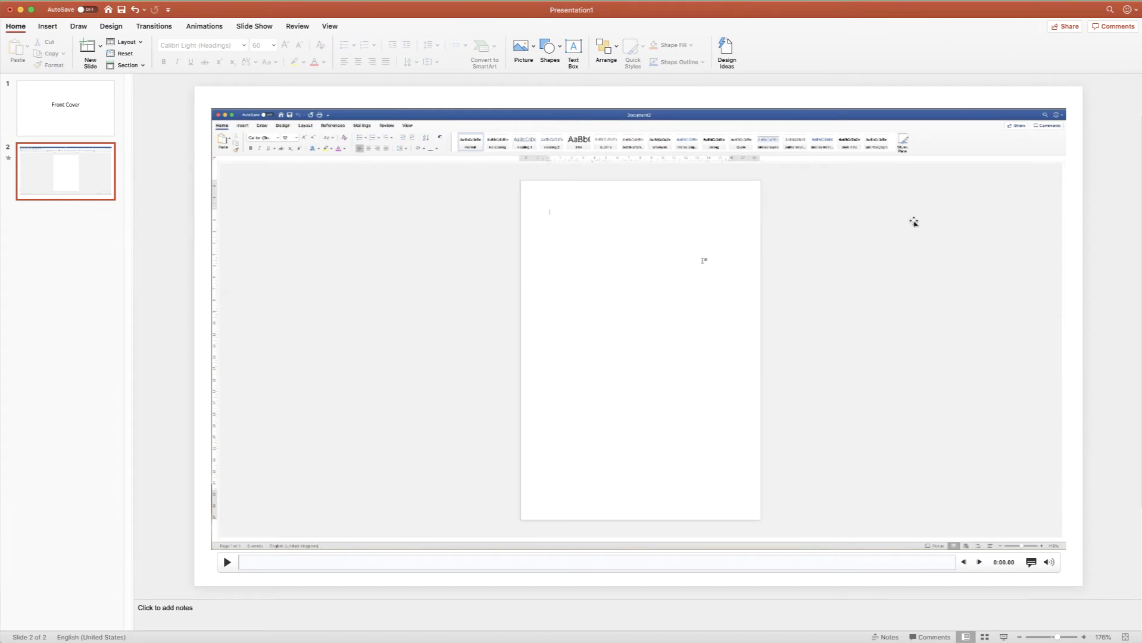
# Delete the screen-recording video from the TITLE slide and select the empty content placeholder
pyautogui.click(896, 223)
pyautogui.press('Delete')
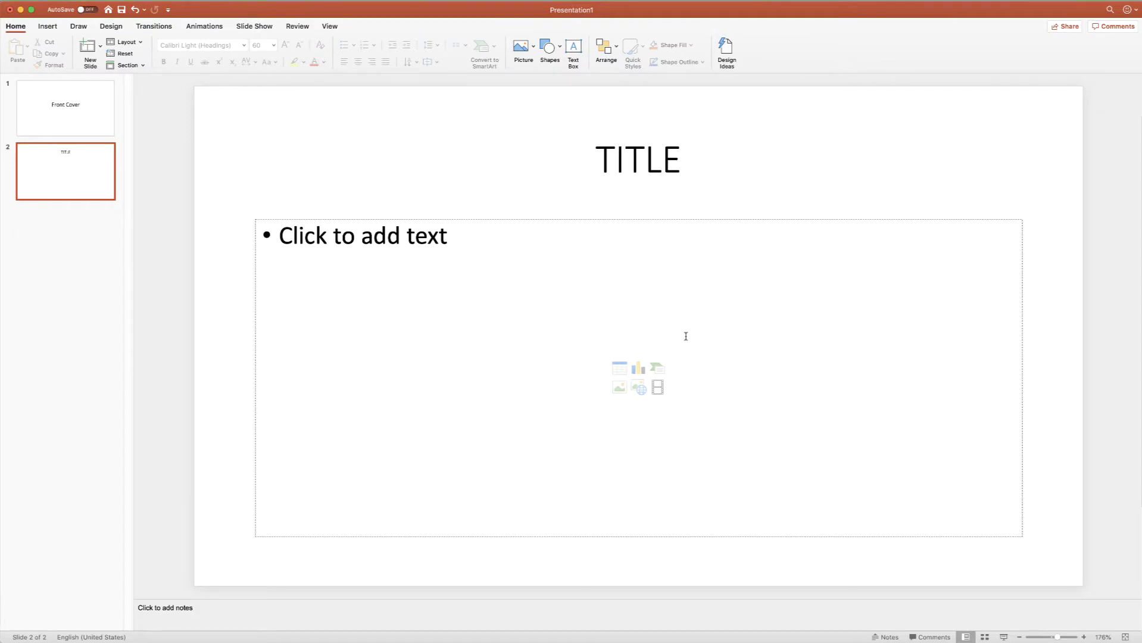
pyautogui.click(677, 385)
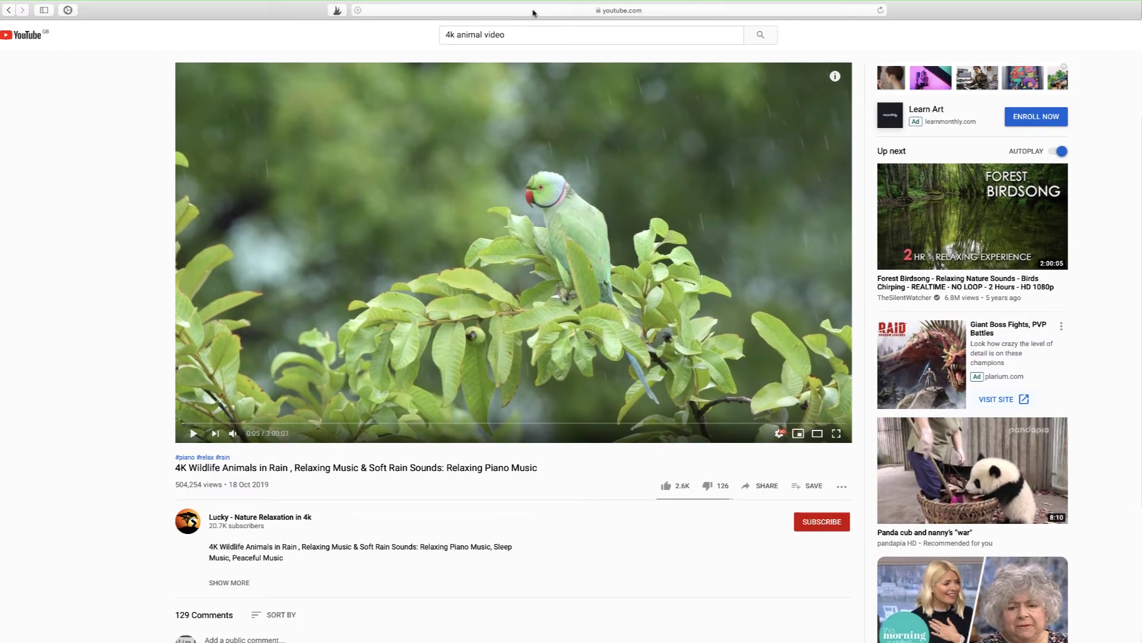
# Select the 4K Wildlife Animals in Rain YouTube video's URL in Safari's address bar
pyautogui.click(653, 11)
pyautogui.press('super+c')
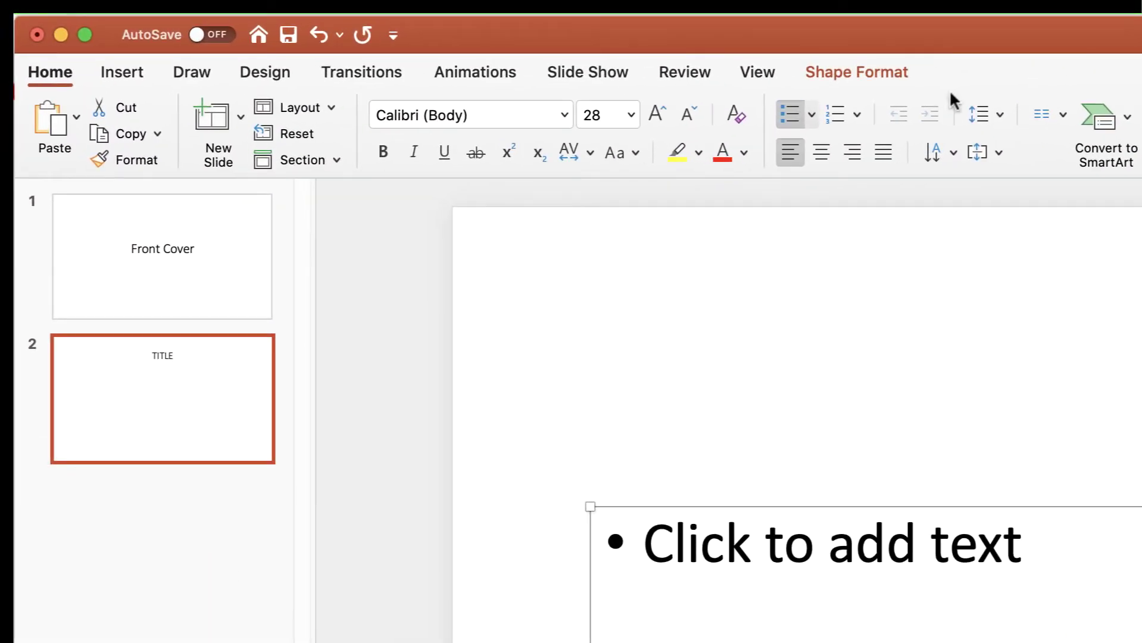
# Insert the wildlife video as an Online Film from its pasted YouTube URL
pyautogui.click(121, 73)
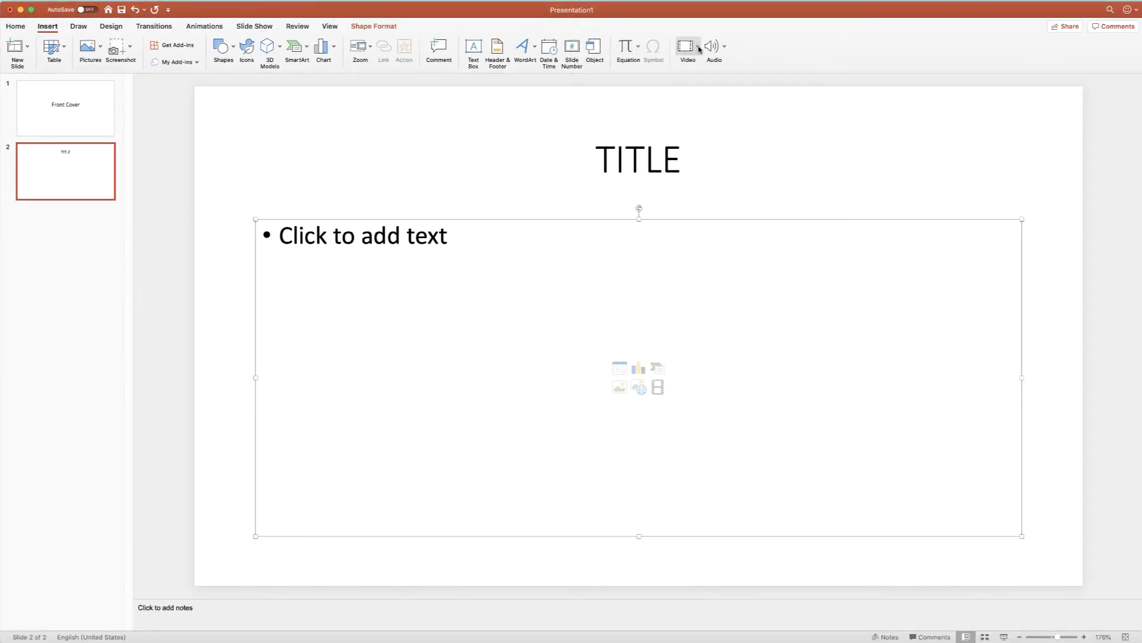
pyautogui.click(699, 49)
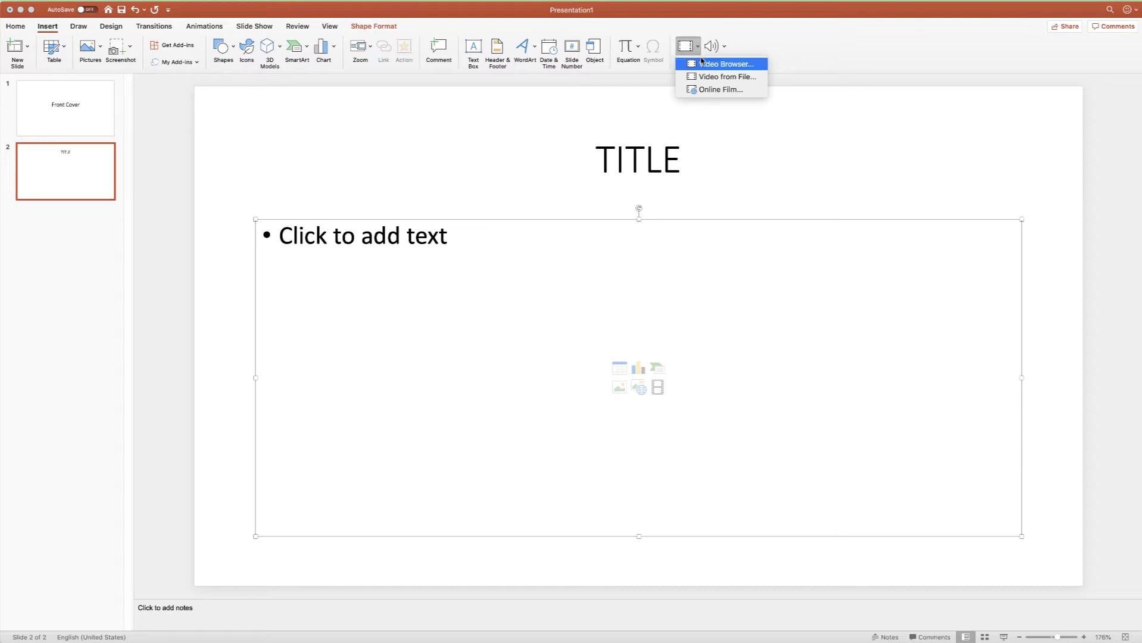
pyautogui.click(727, 91)
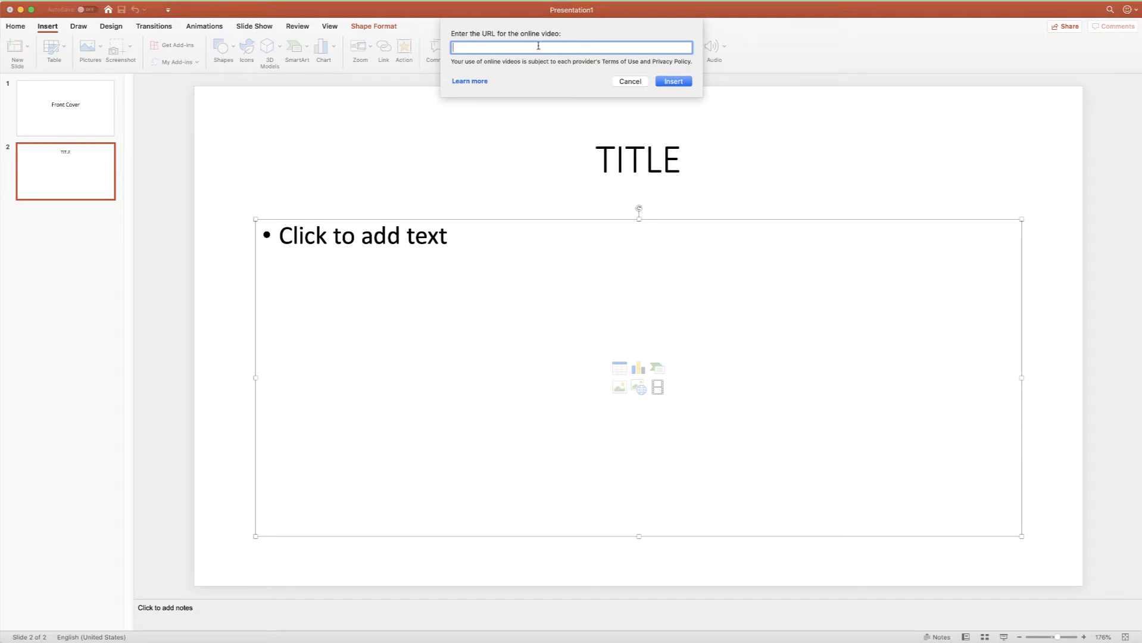
pyautogui.press('super+v')
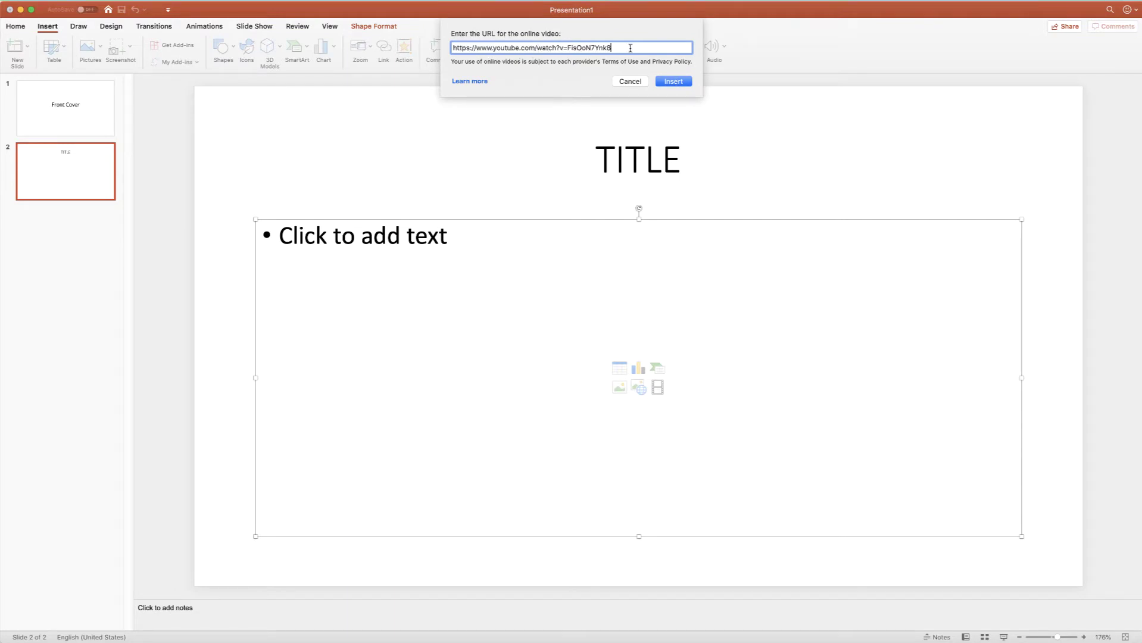
pyautogui.click(672, 83)
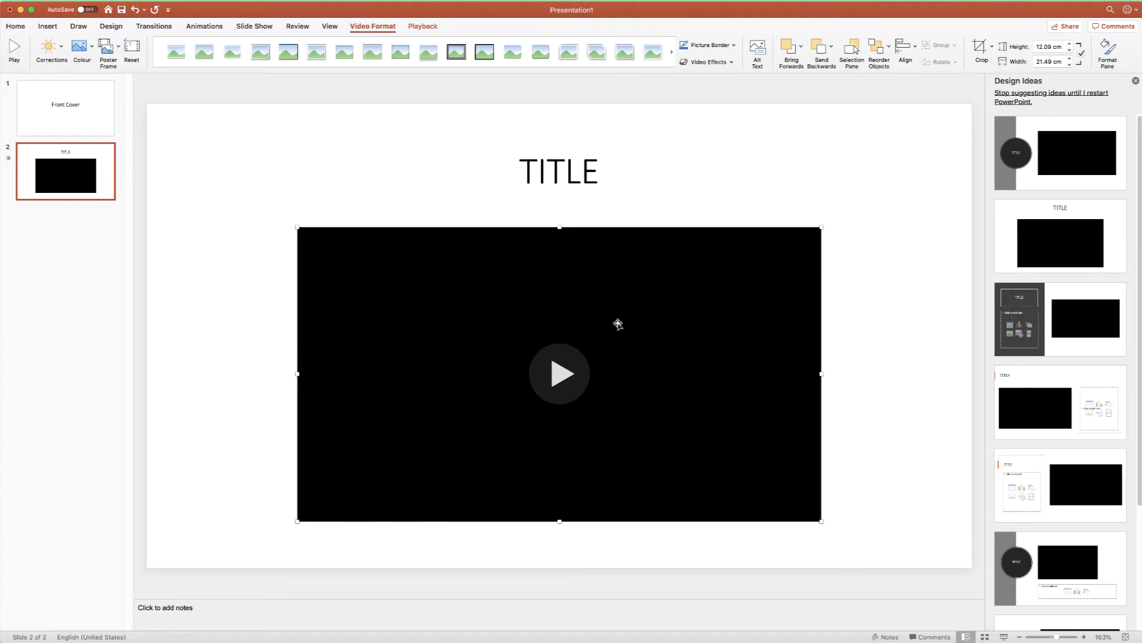
# Dismiss Design Ideas, shrink the video slightly and nudge it into place under TITLE
pyautogui.click(1136, 80)
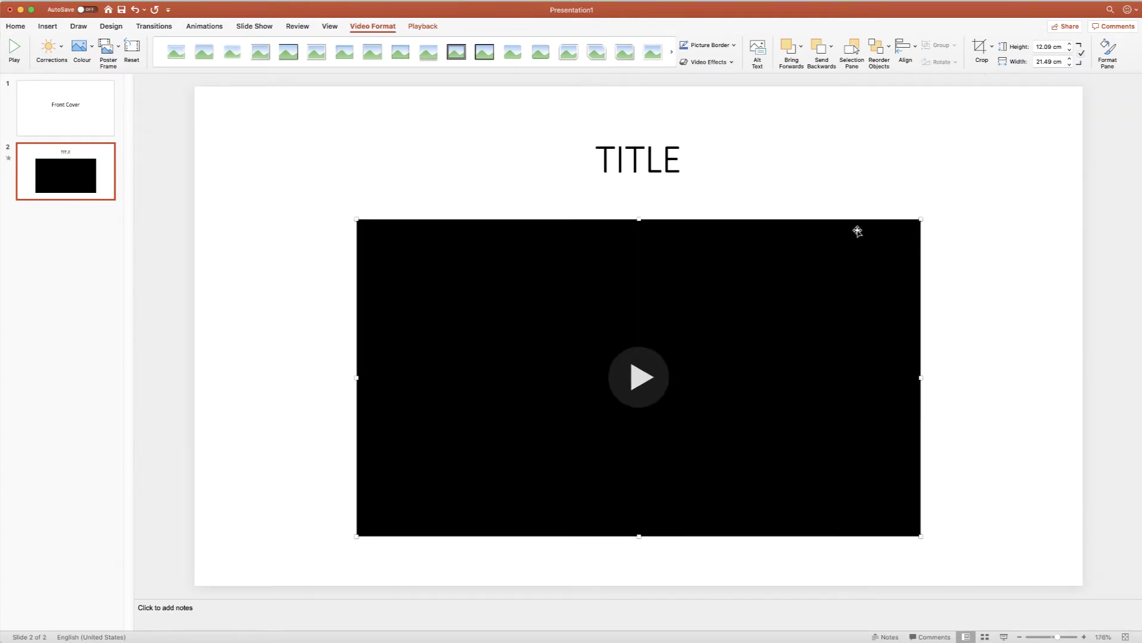
pyautogui.moveTo(920, 218); pyautogui.dragTo(858, 229)
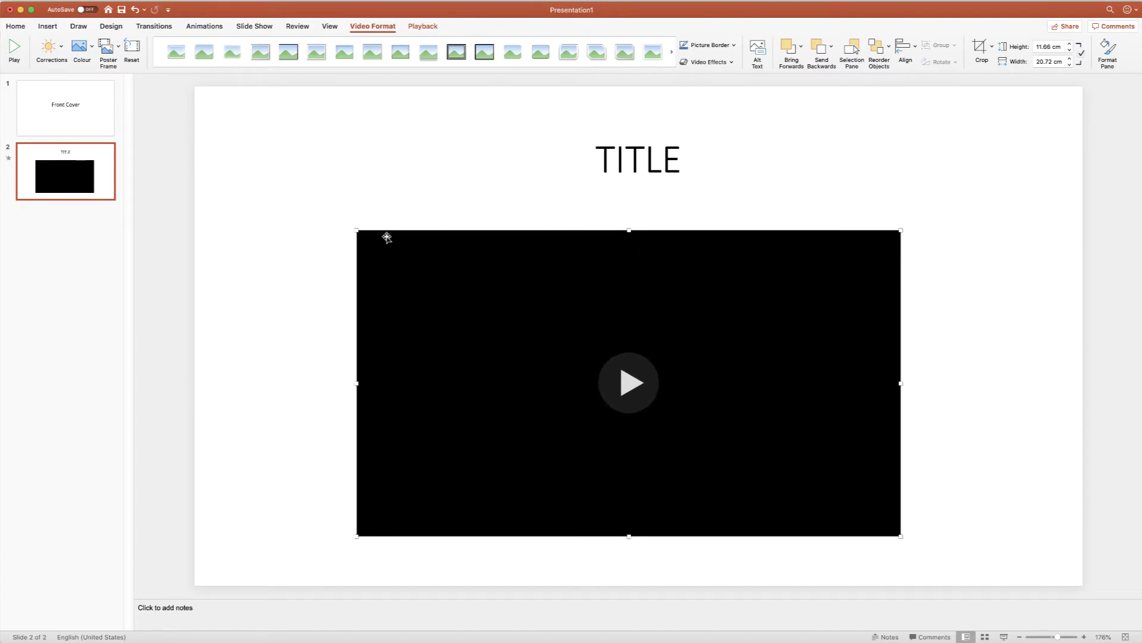
pyautogui.moveTo(454, 253); pyautogui.dragTo(466, 233)
# Test-play the video, pause it around 0:06, and return to the Front Cover slide
pyautogui.click(648, 361)
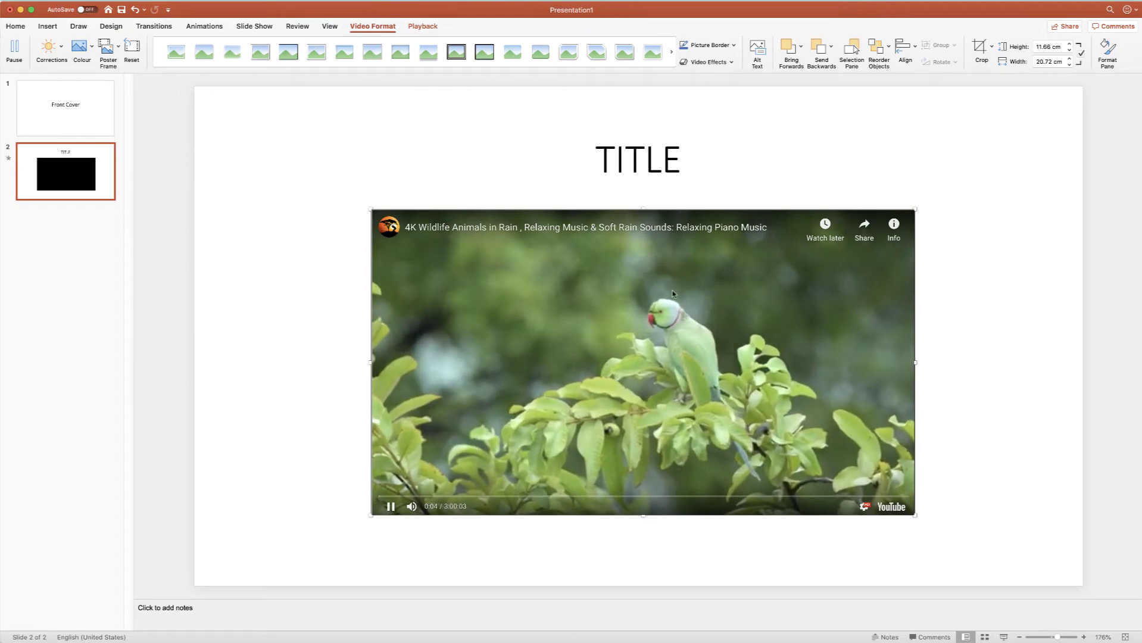
pyautogui.click(391, 507)
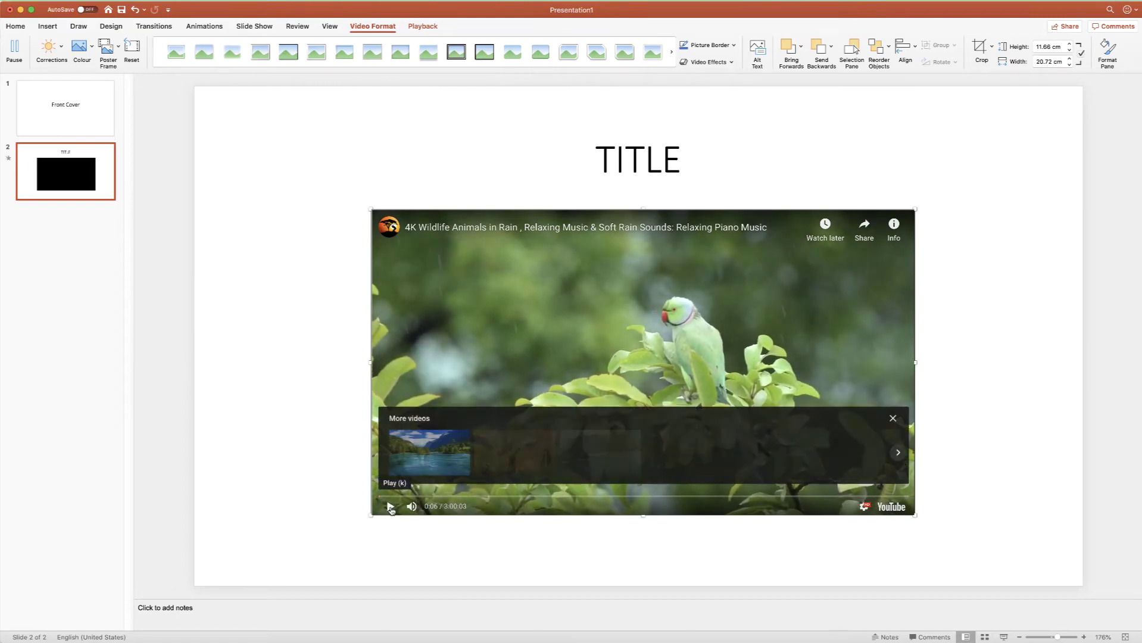
pyautogui.click(76, 116)
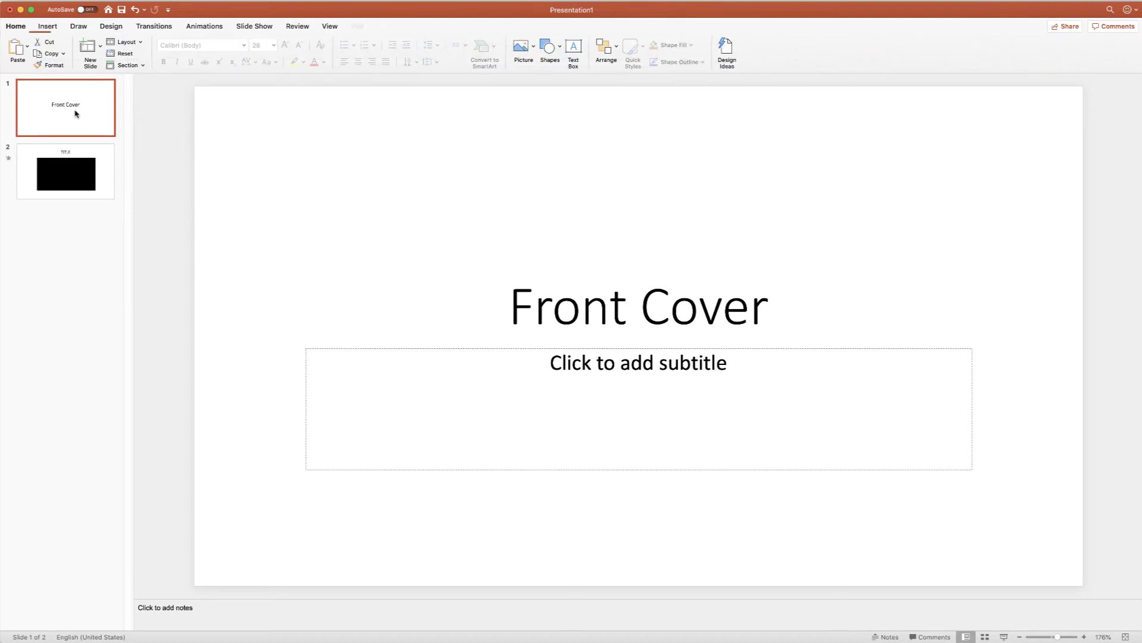
# Present from Front Cover, advance to TITLE, play the wildlife video, then exit with Esc
pyautogui.click(1004, 637)
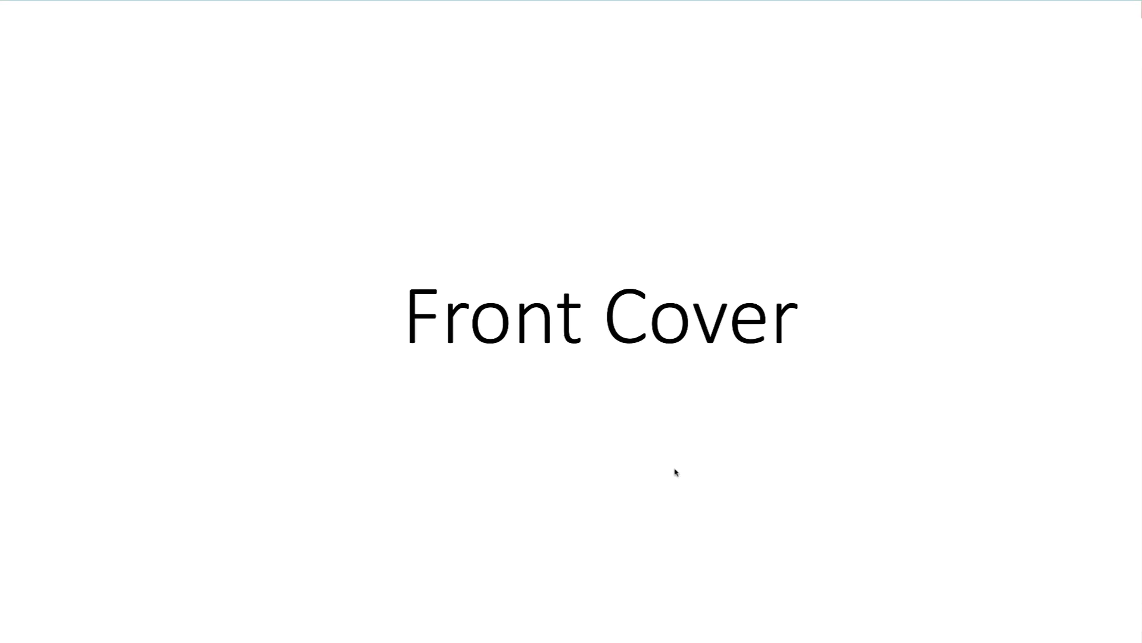
pyautogui.click(509, 447)
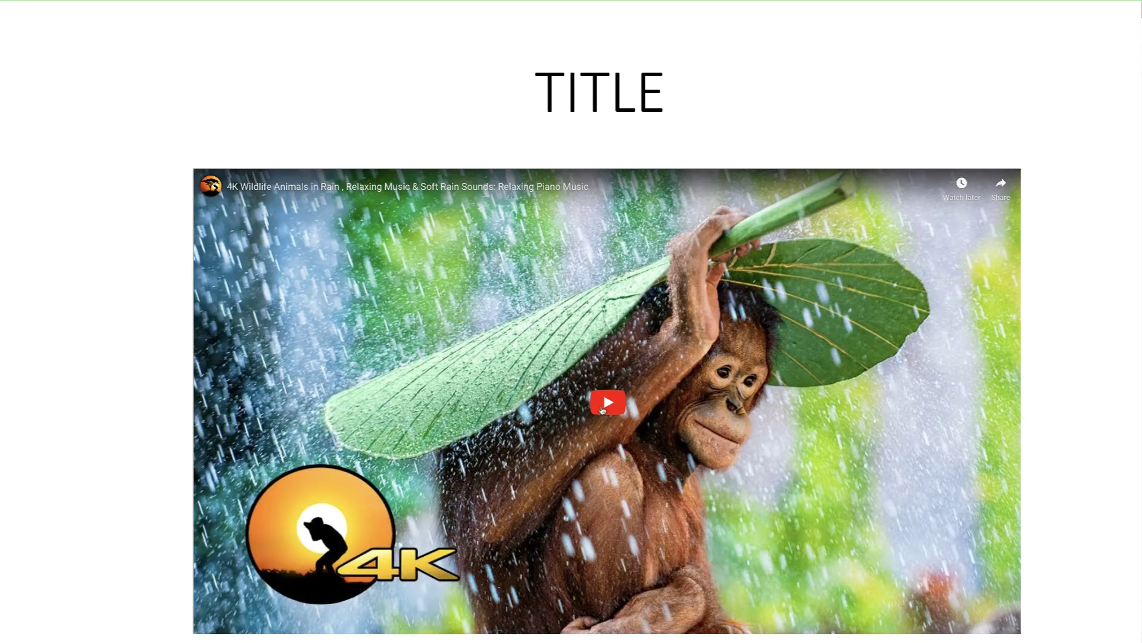
pyautogui.click(608, 410)
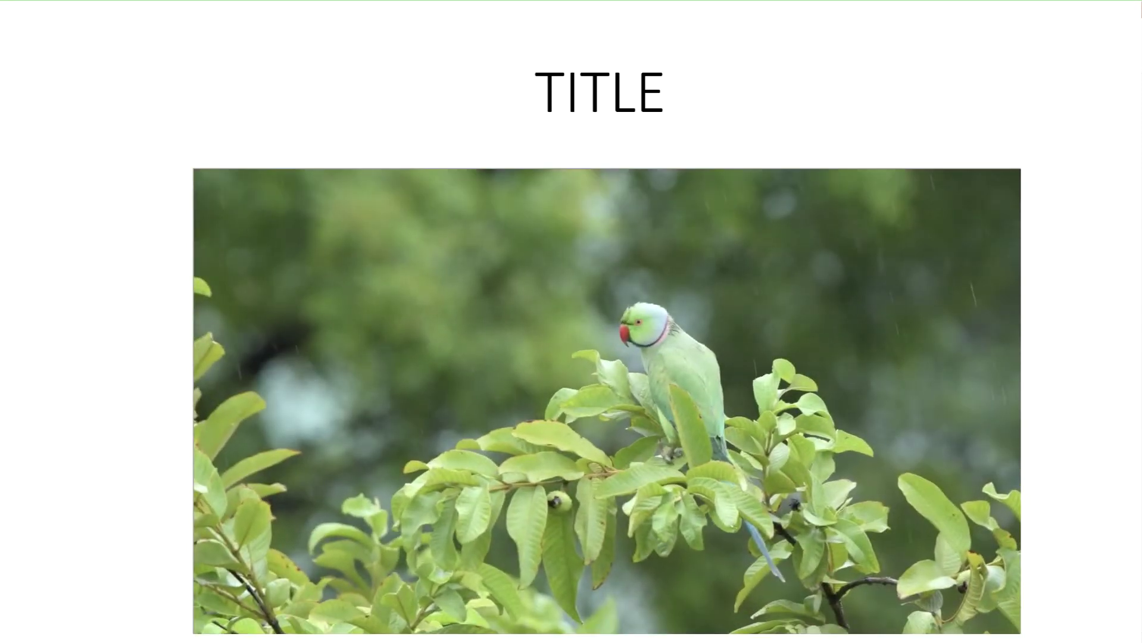
pyautogui.press('Escape')
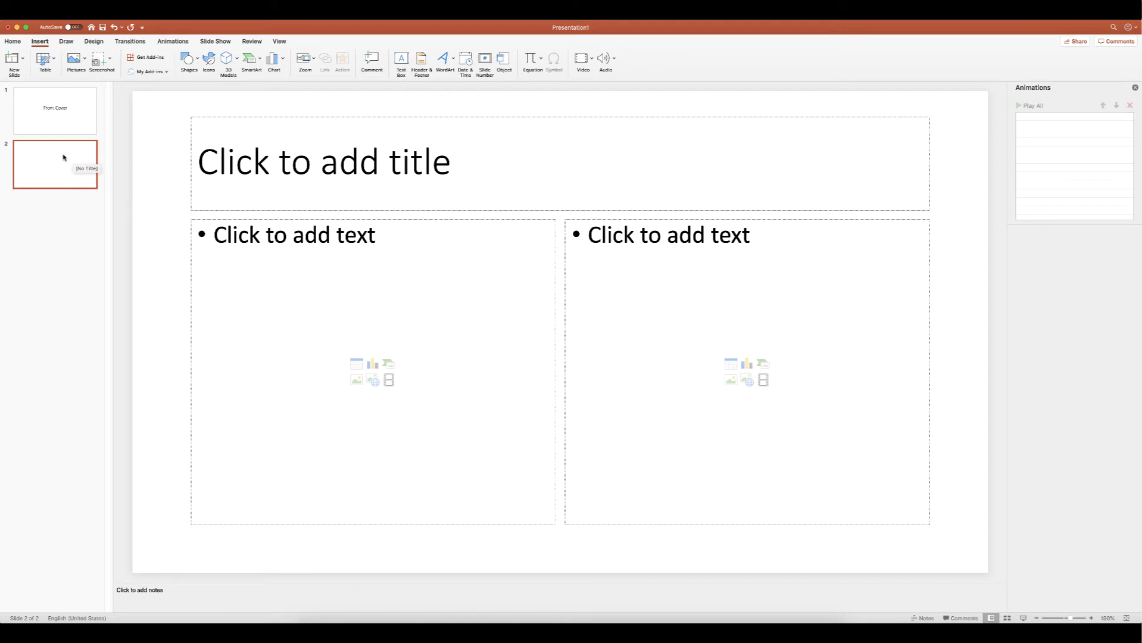
# Open the Home tab's Layout gallery for slide 2
pyautogui.click(13, 42)
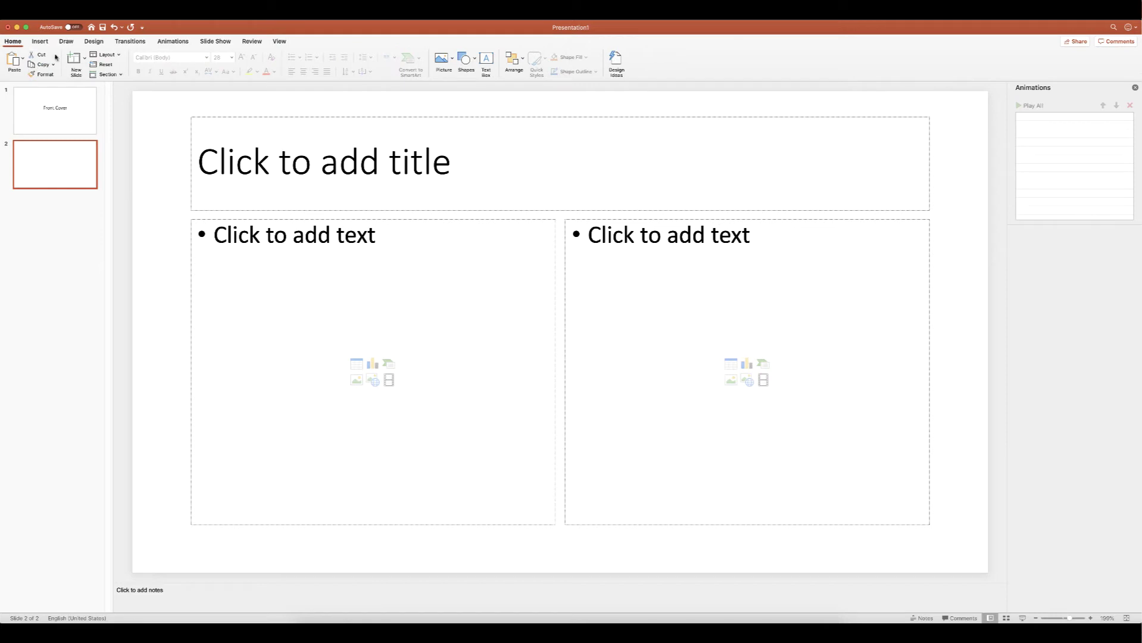
pyautogui.click(119, 57)
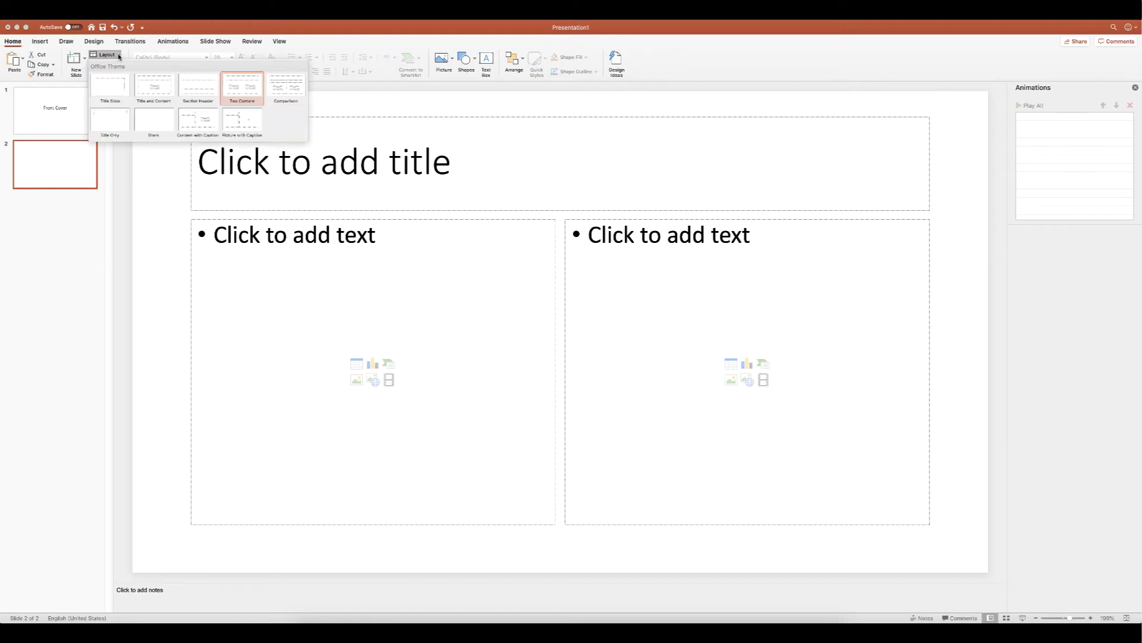